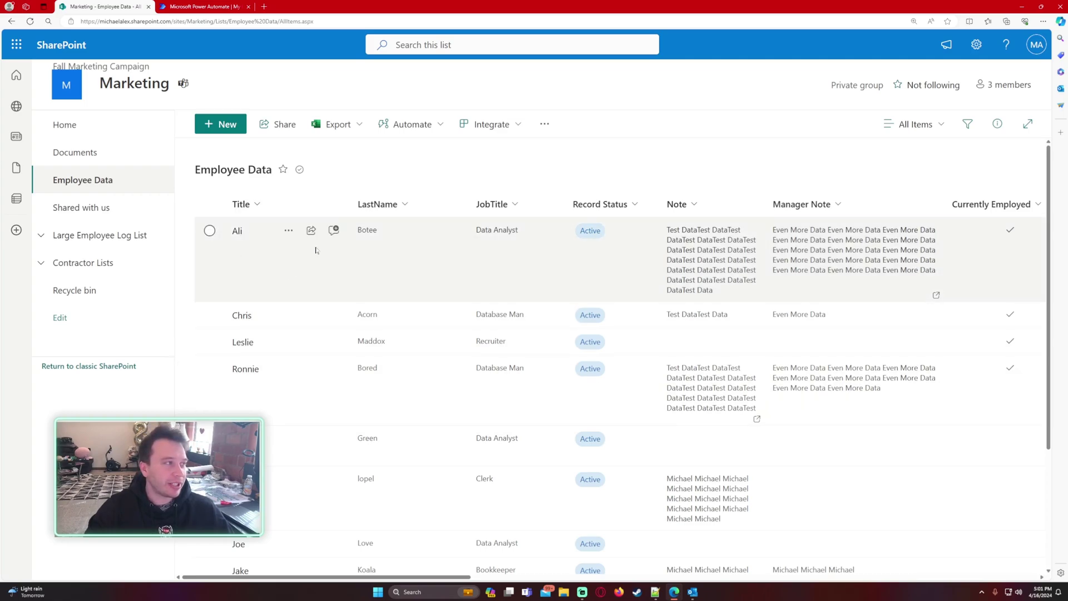
# - Start a new automated cloud flow from the Power Automate flows page
pyautogui.scroll(-3, 310, 270)
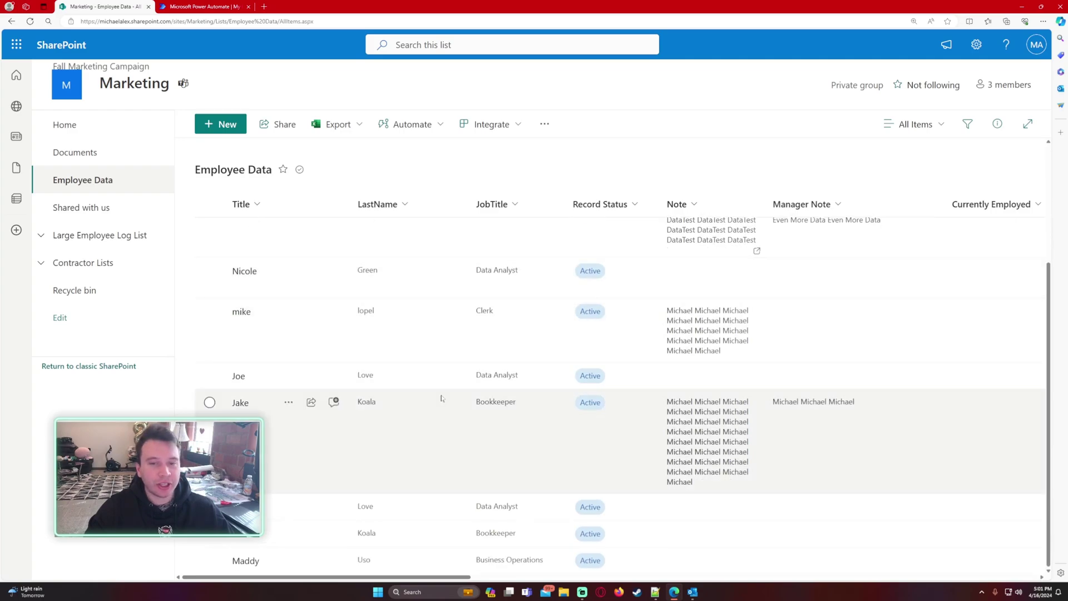
pyautogui.scroll(3, 440, 398)
pyautogui.hotkey('ctrl', '-')
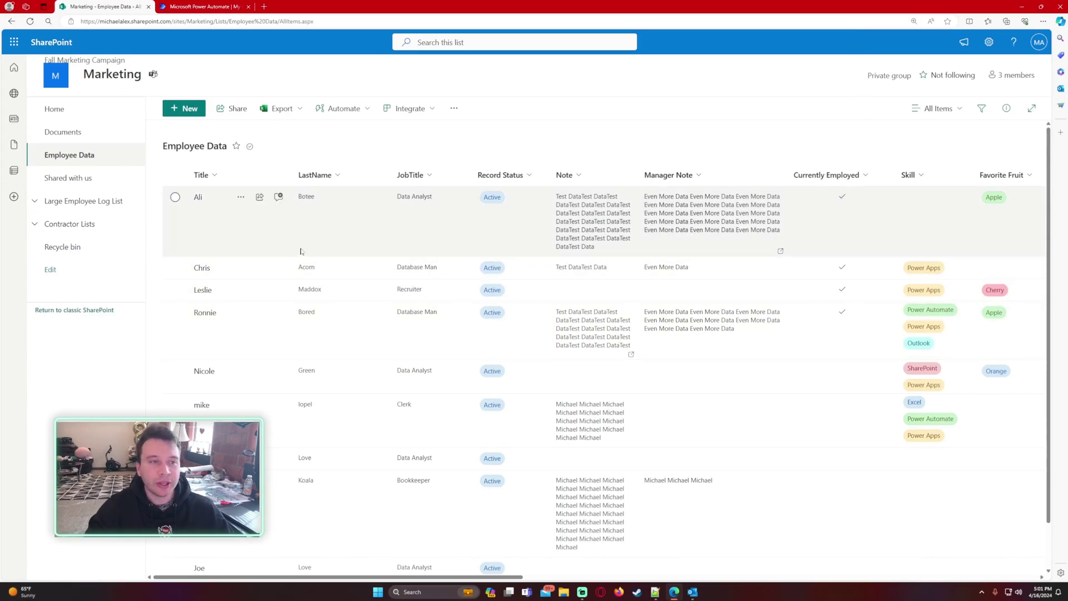
pyautogui.click(178, 6)
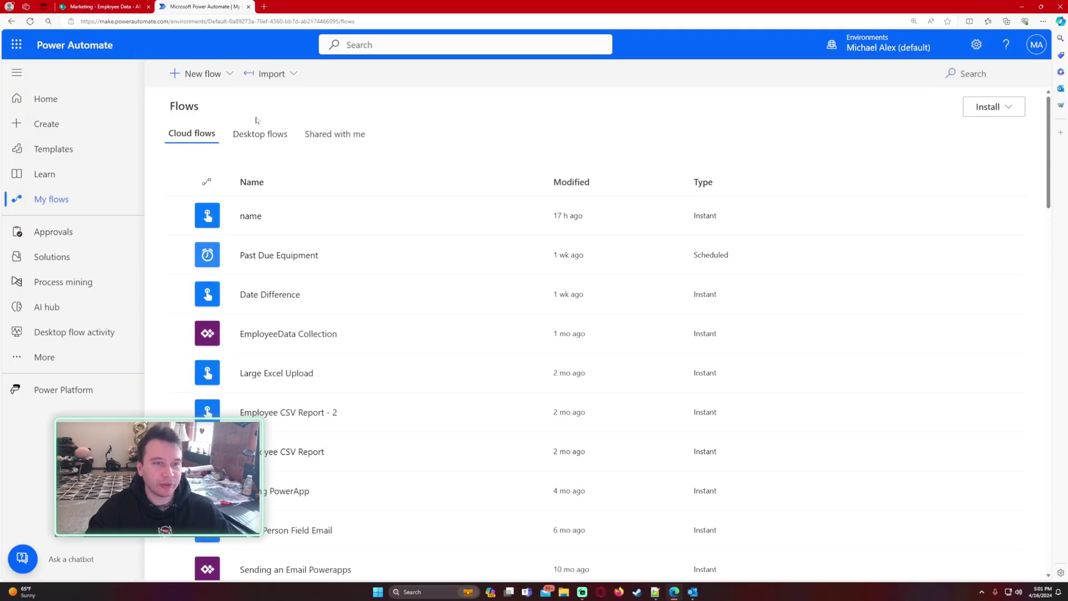
pyautogui.click(213, 82)
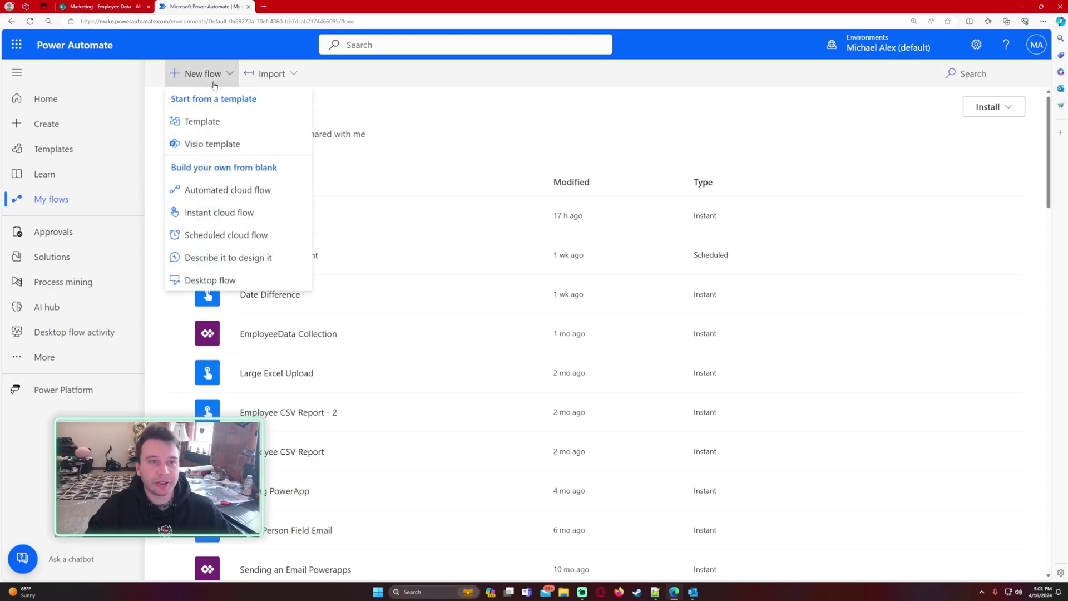
pyautogui.click(239, 192)
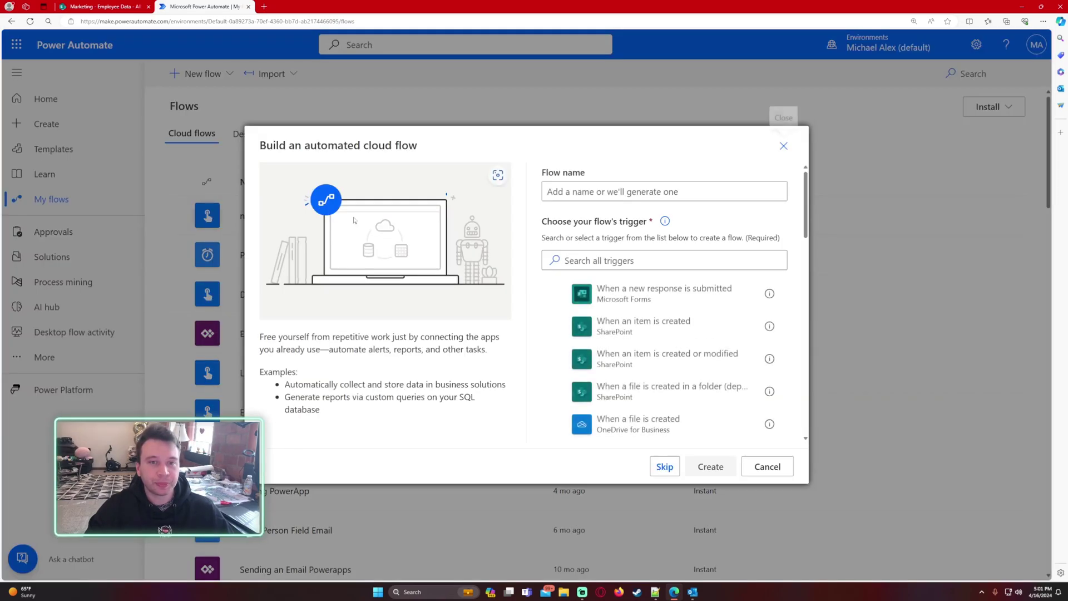
pyautogui.click(783, 145)
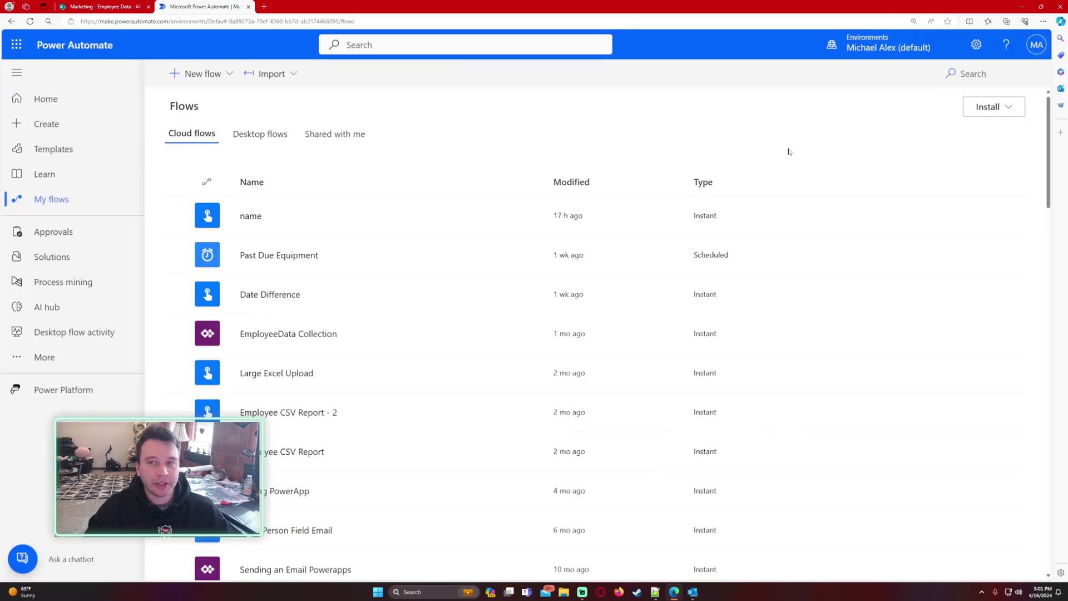
pyautogui.click(213, 75)
pyautogui.click(237, 191)
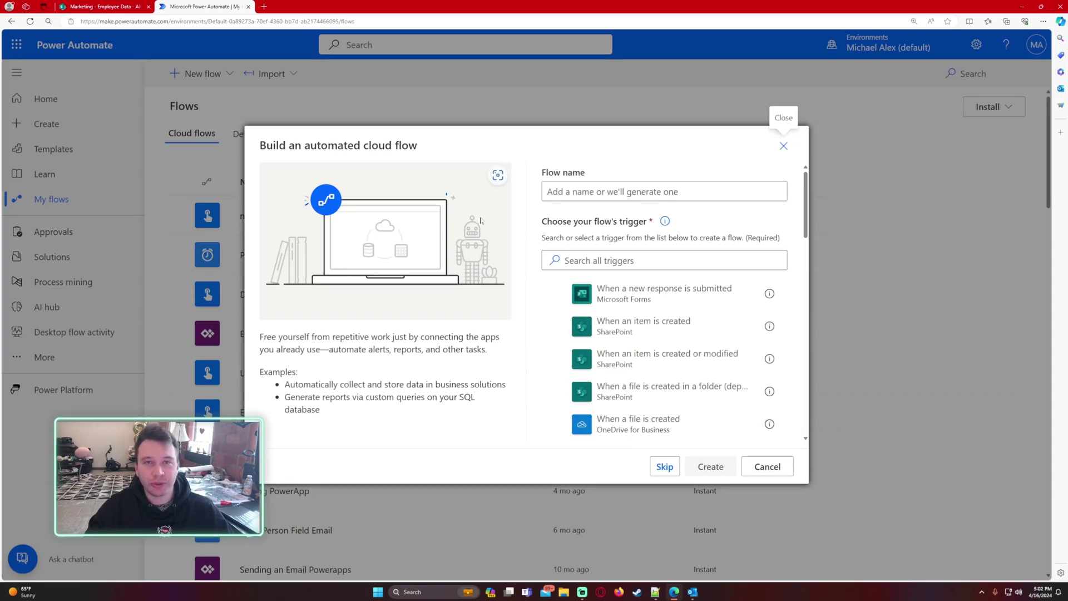
# - Name the flow 'Deleted SharePoint Item Email' and pick the SharePoint 'When an item is deleted' trigger
pyautogui.click(594, 191)
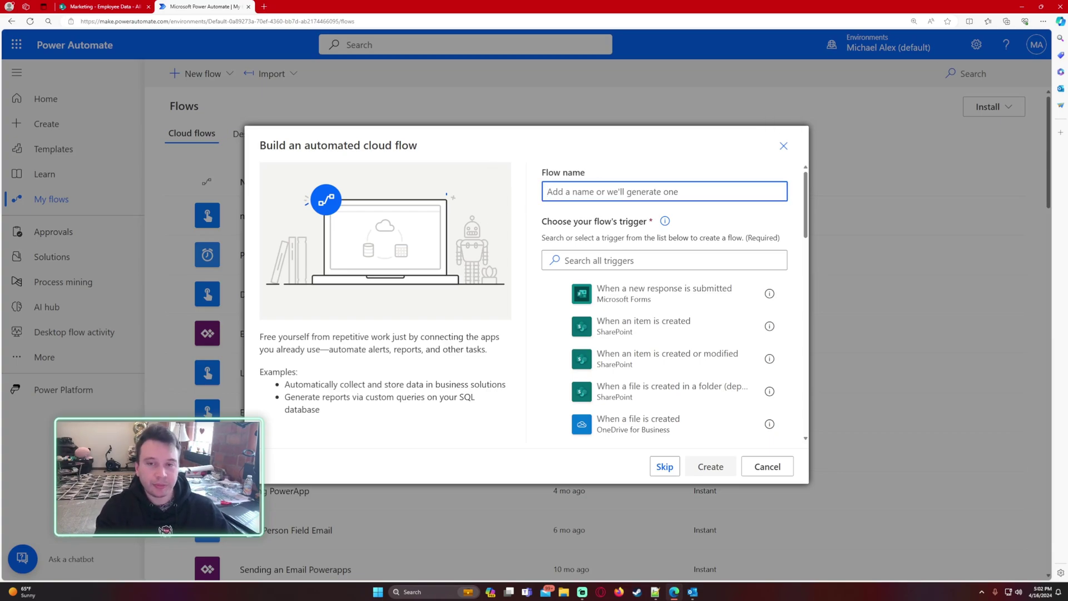
pyautogui.write('Deleted')
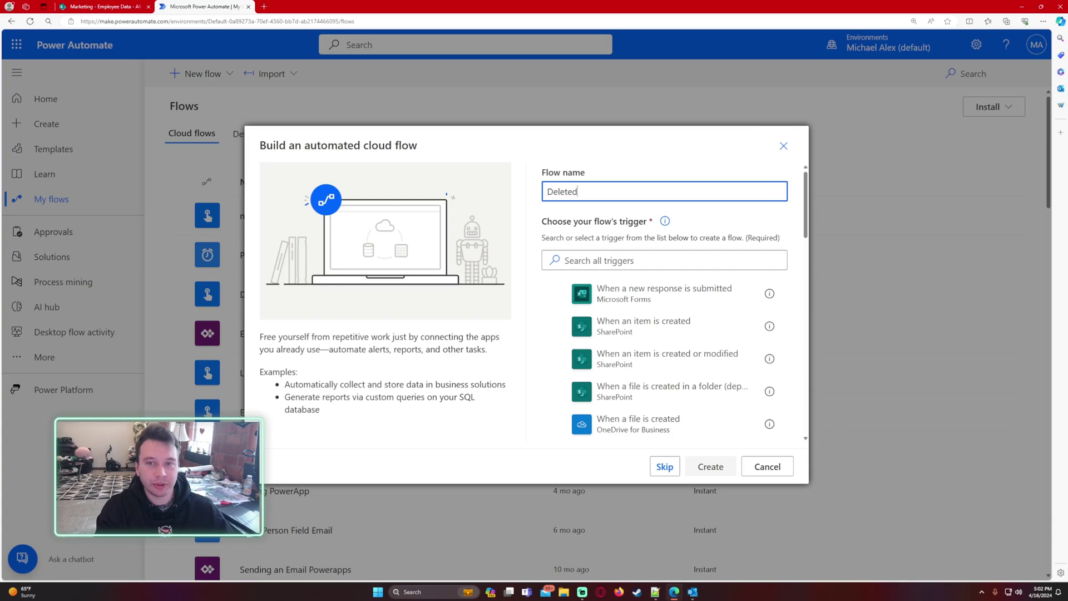
pyautogui.write(' F')
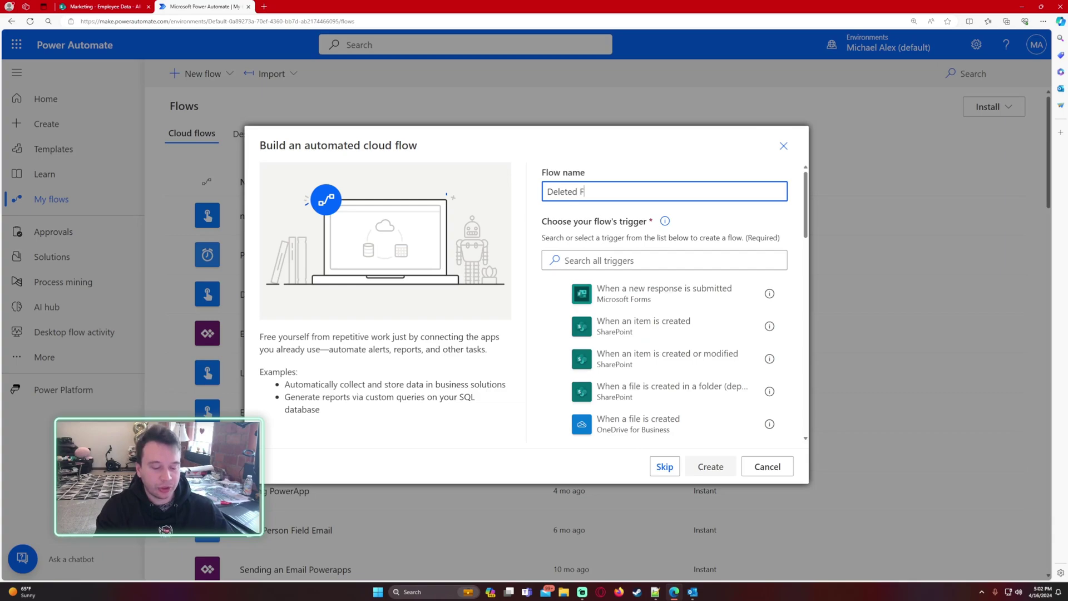
pyautogui.press('BackSpace')
pyautogui.write('SharePoint Item ')
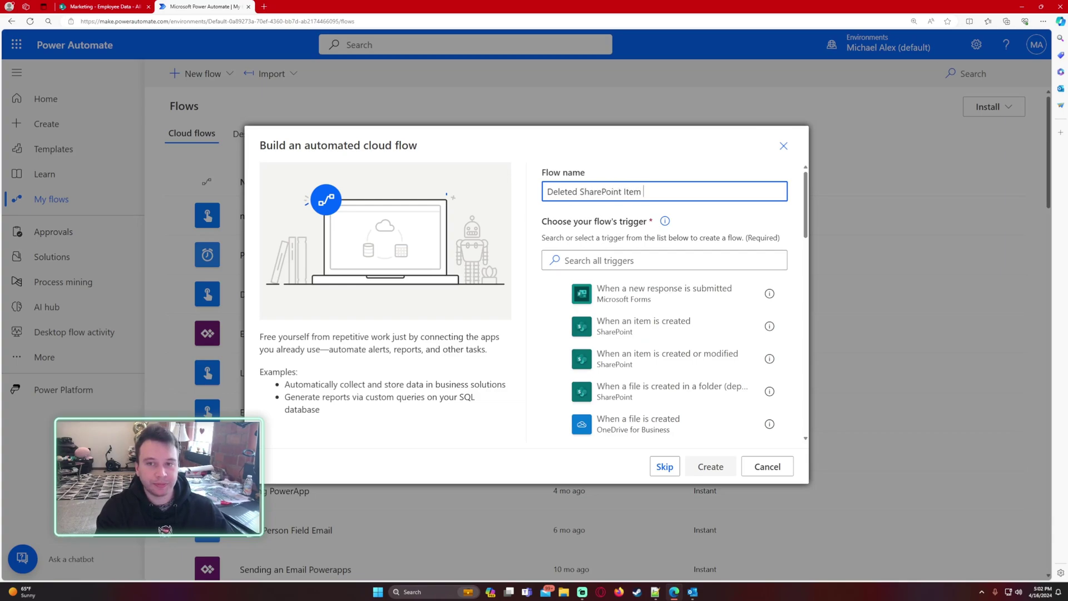
pyautogui.write('Email')
pyautogui.click(612, 260)
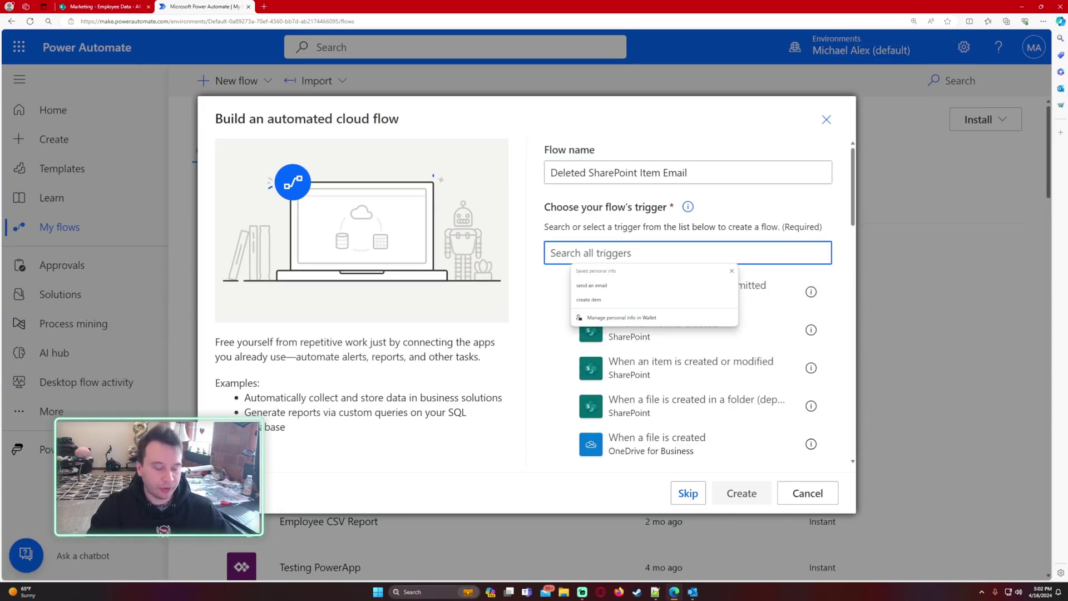
pyautogui.write('de')
pyautogui.press('BackSpace')
pyautogui.press('BackSpace')
pyautogui.write('d')
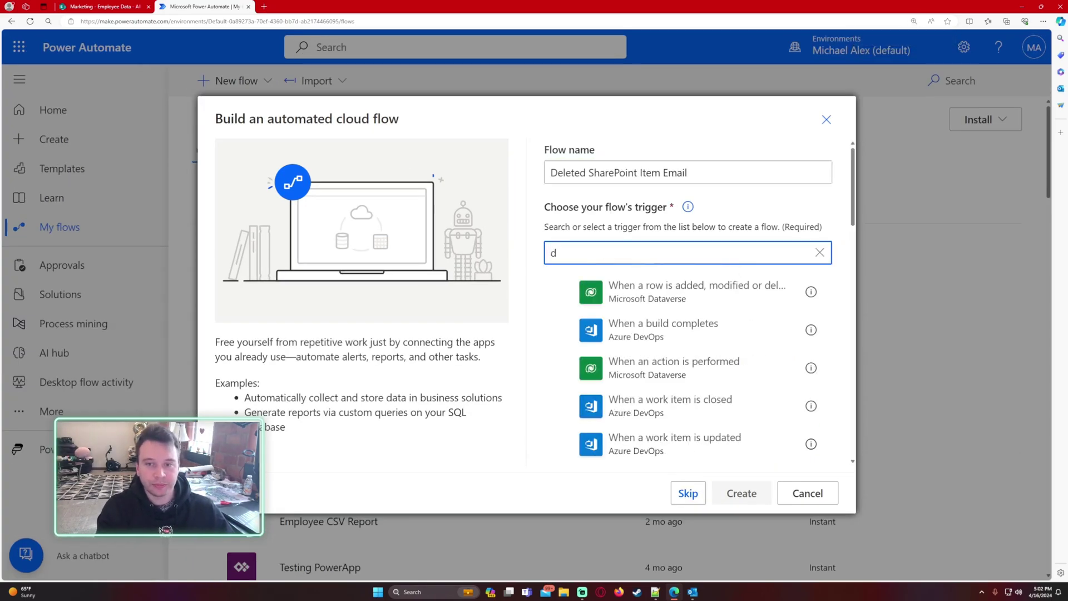
pyautogui.write('elete')
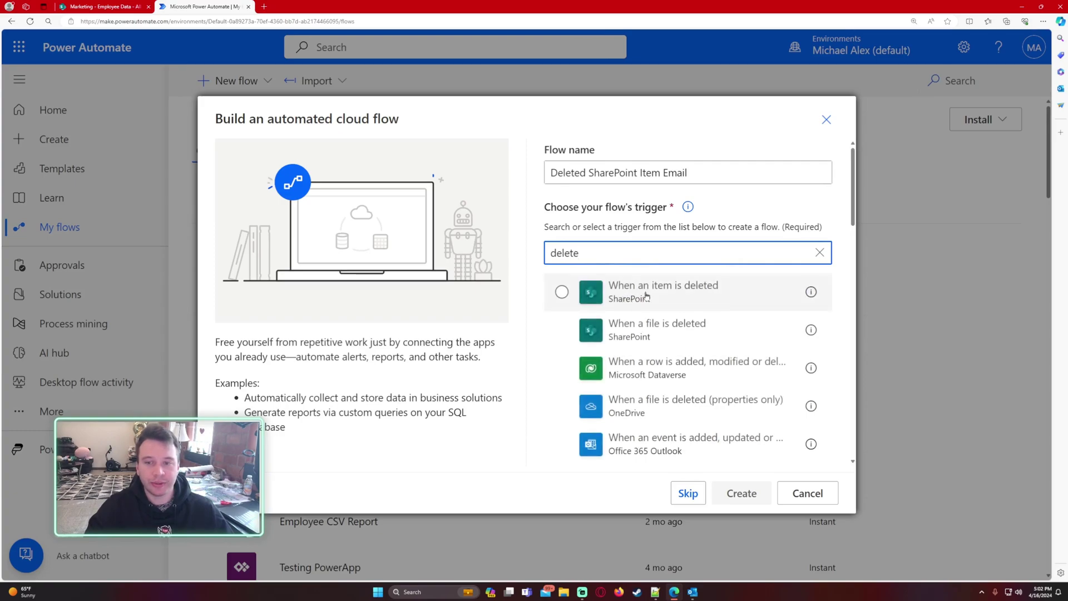
pyautogui.click(645, 296)
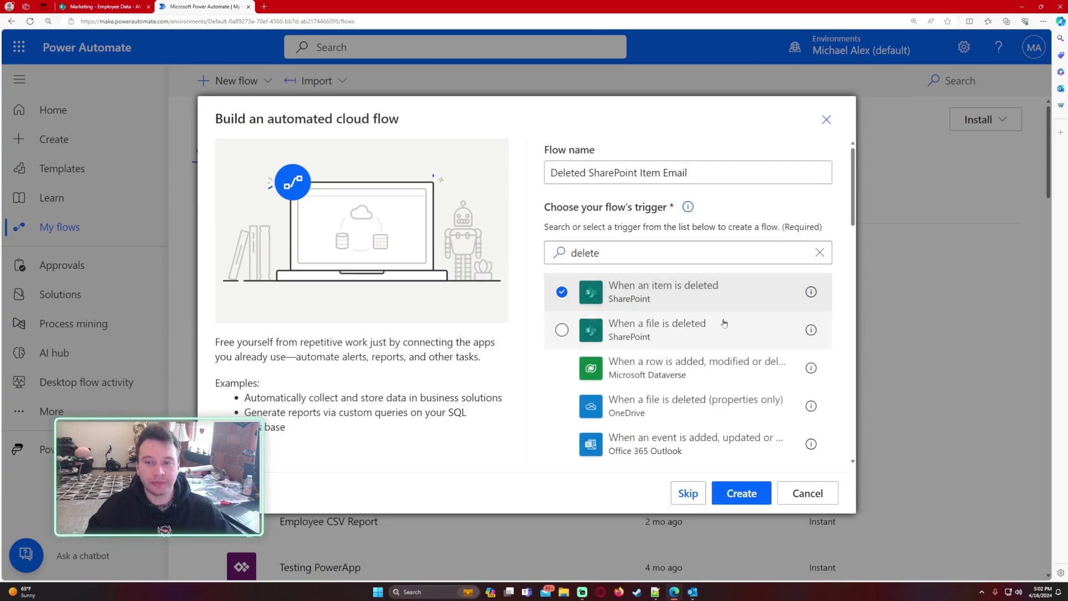
# - Create the flow, dismiss Copilot, and select the Marketing site as the trigger's Site Address
pyautogui.click(755, 490)
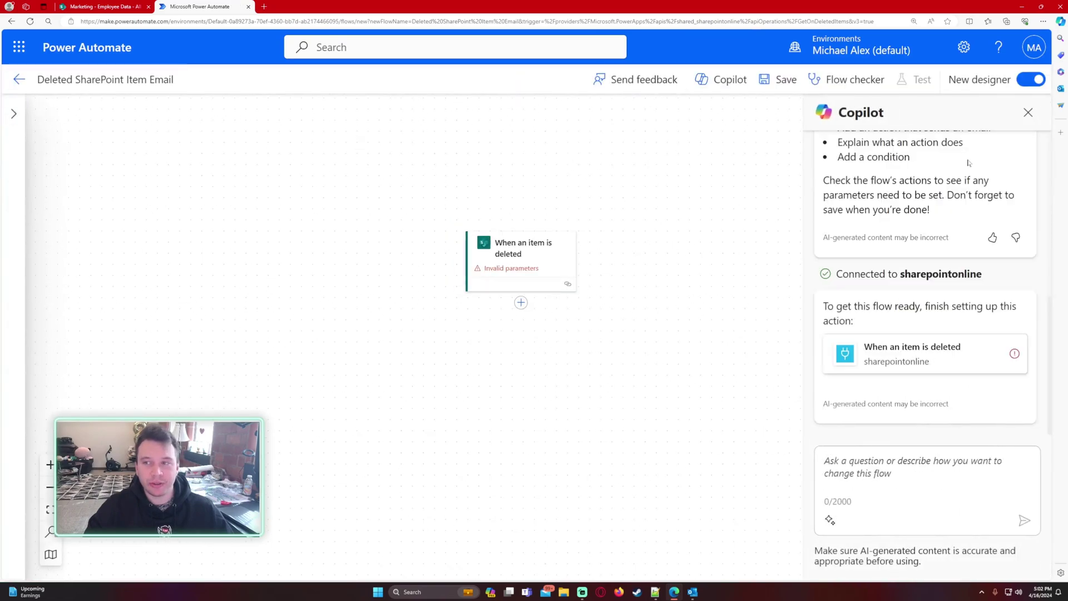
pyautogui.click(1027, 114)
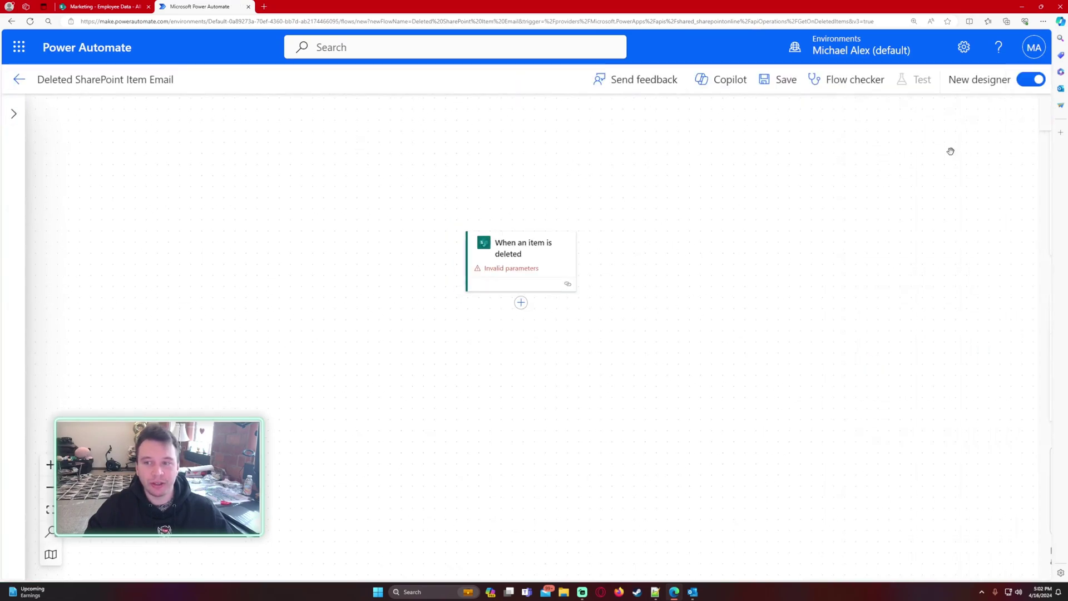
pyautogui.click(507, 259)
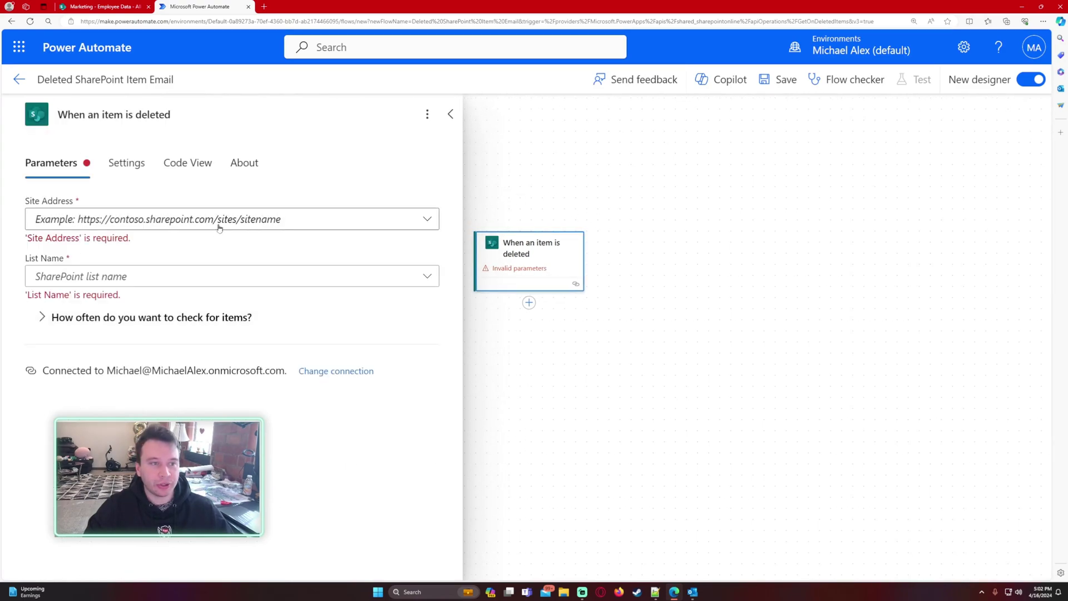
pyautogui.click(181, 217)
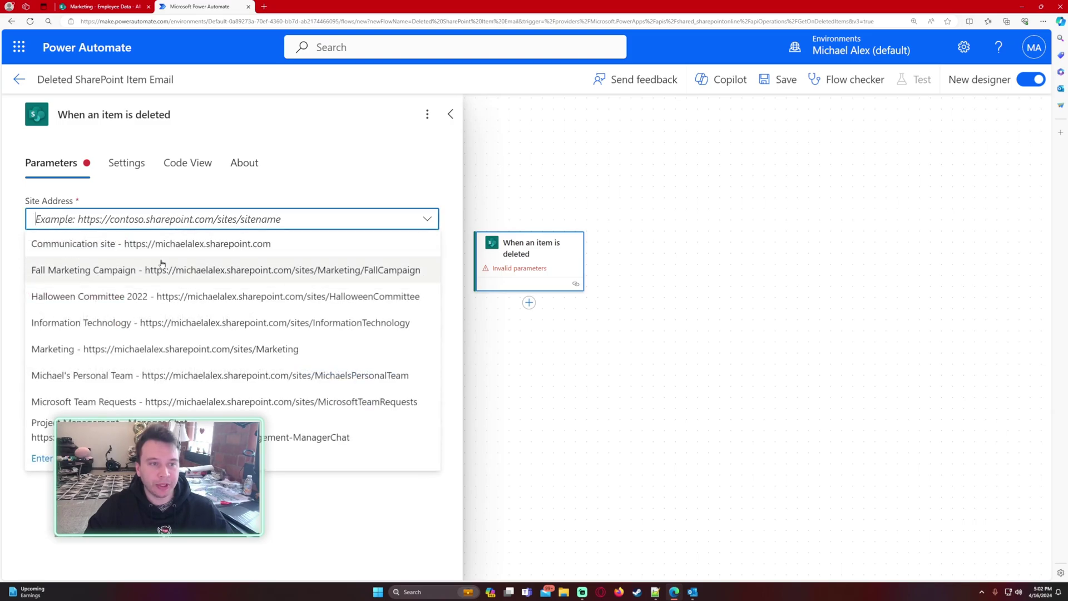
pyautogui.click(124, 348)
# - Check the Marketing site part of the SharePoint list's web address
pyautogui.click(118, 6)
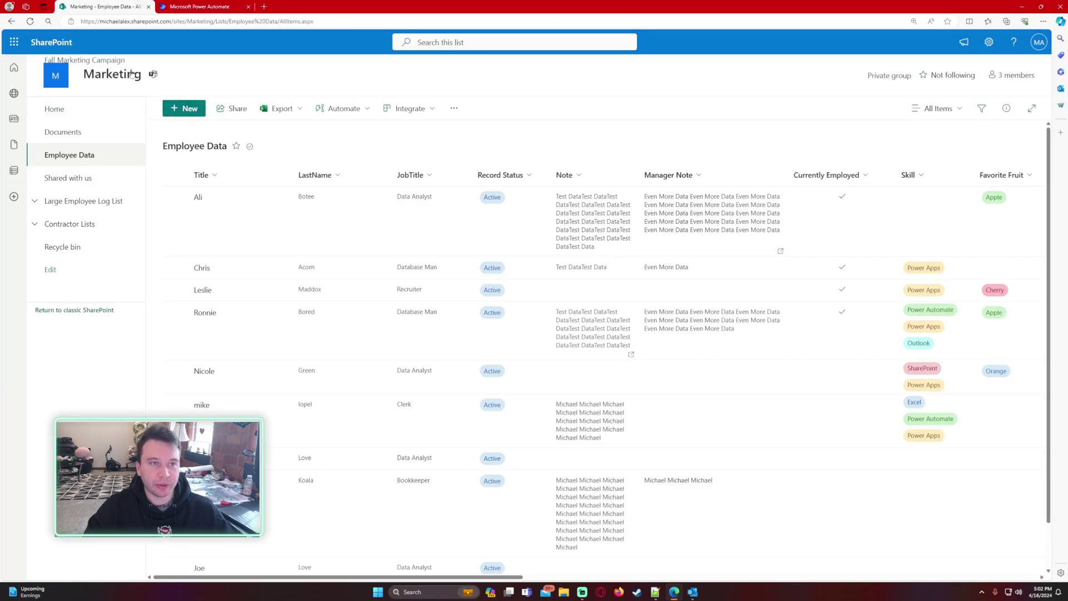
pyautogui.click(190, 21)
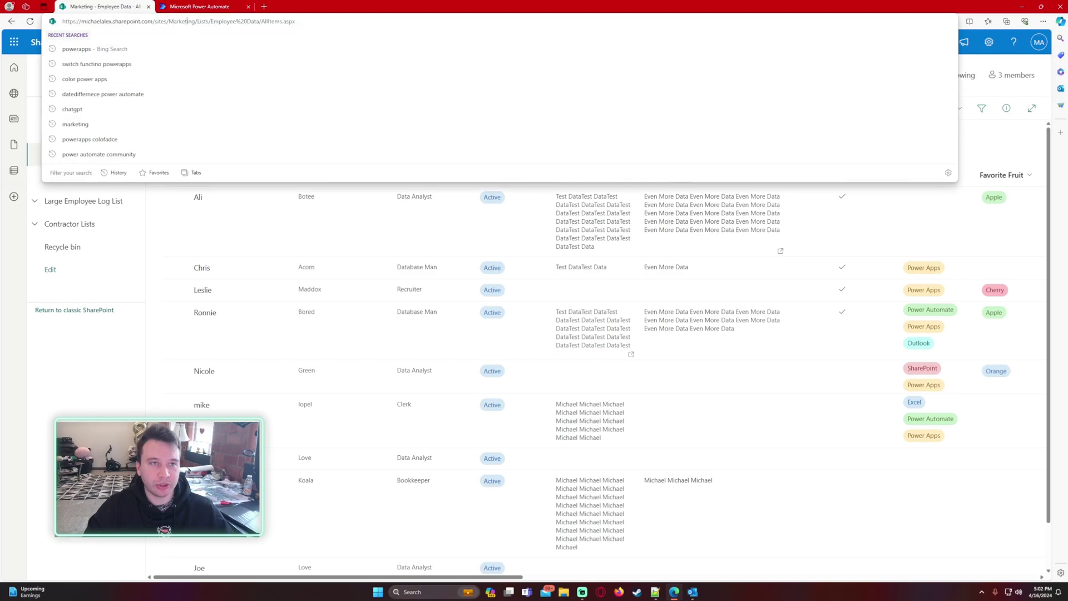
pyautogui.moveTo(192, 22); pyautogui.dragTo(166, 21)
# - Choose Employee Data as the trigger's List Name
pyautogui.click(199, 7)
pyautogui.click(152, 261)
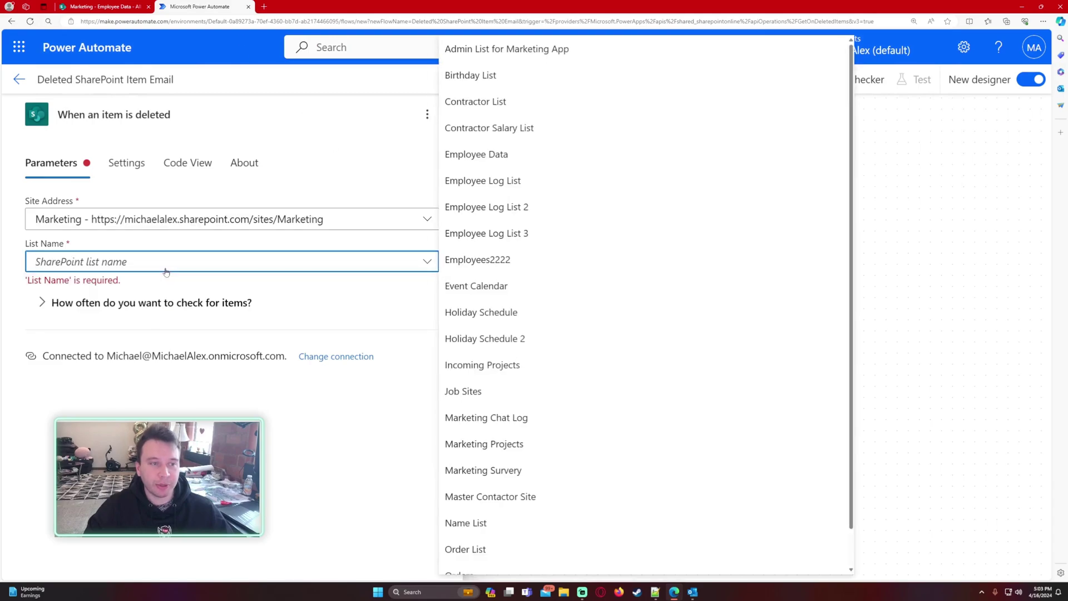
pyautogui.click(507, 166)
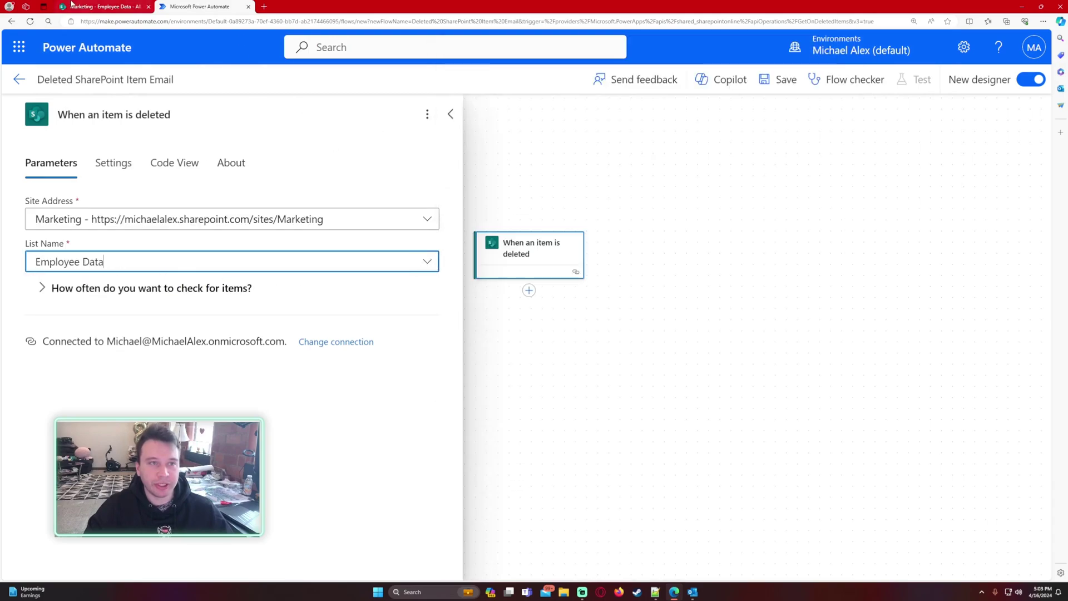
pyautogui.click(100, 6)
pyautogui.click(218, 6)
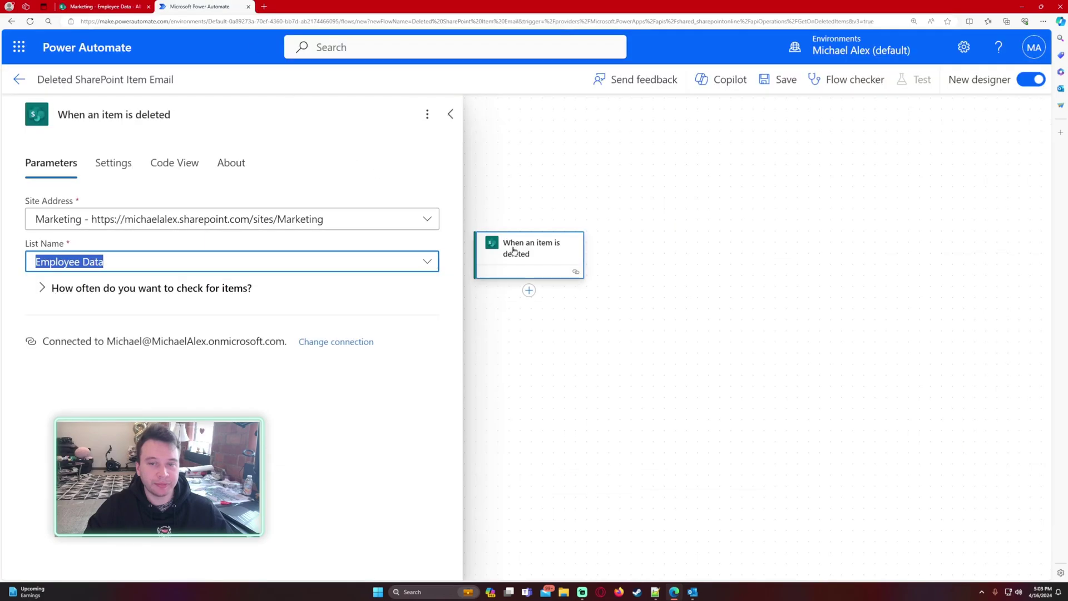
# - Set the trigger's polling to every 1 Minute and collapse the frequency settings
pyautogui.click(164, 289)
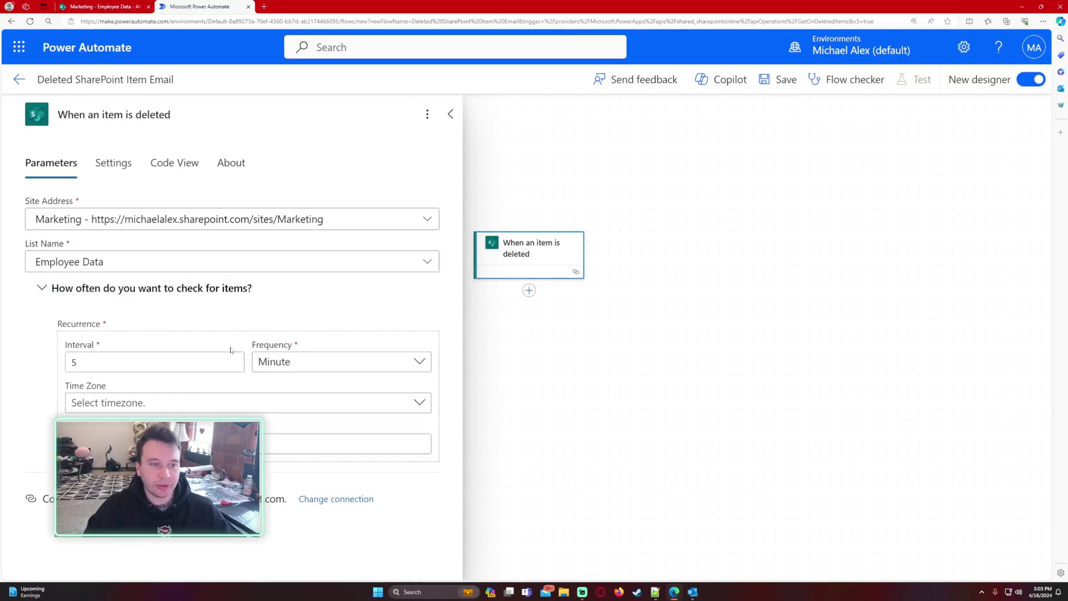
pyautogui.click(297, 365)
pyautogui.click(210, 336)
pyautogui.hotkey('shift', 'Tab')
pyautogui.press('BackSpace')
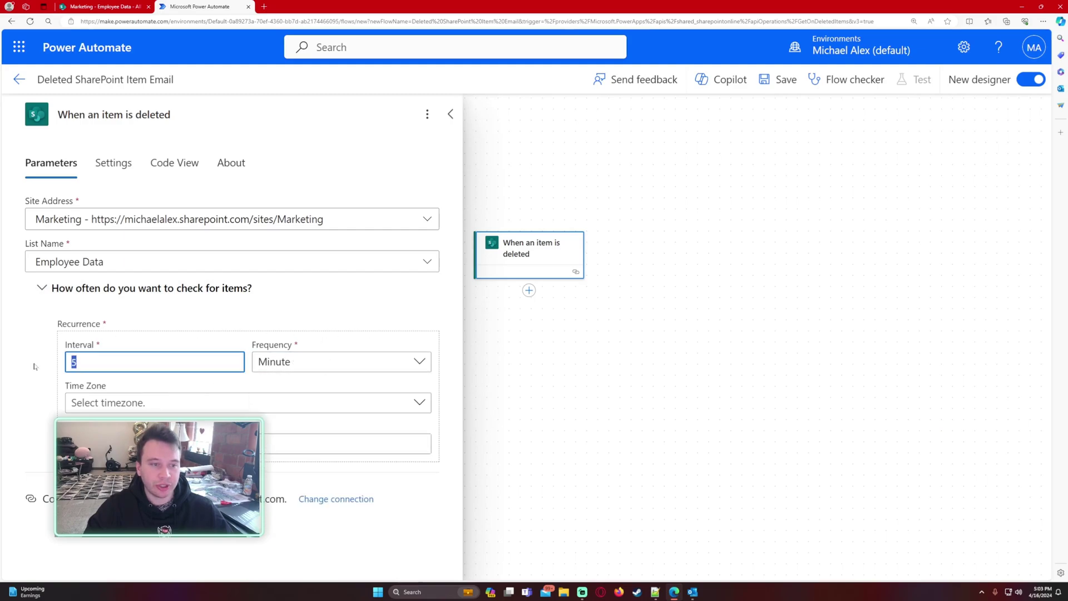
pyautogui.write('1')
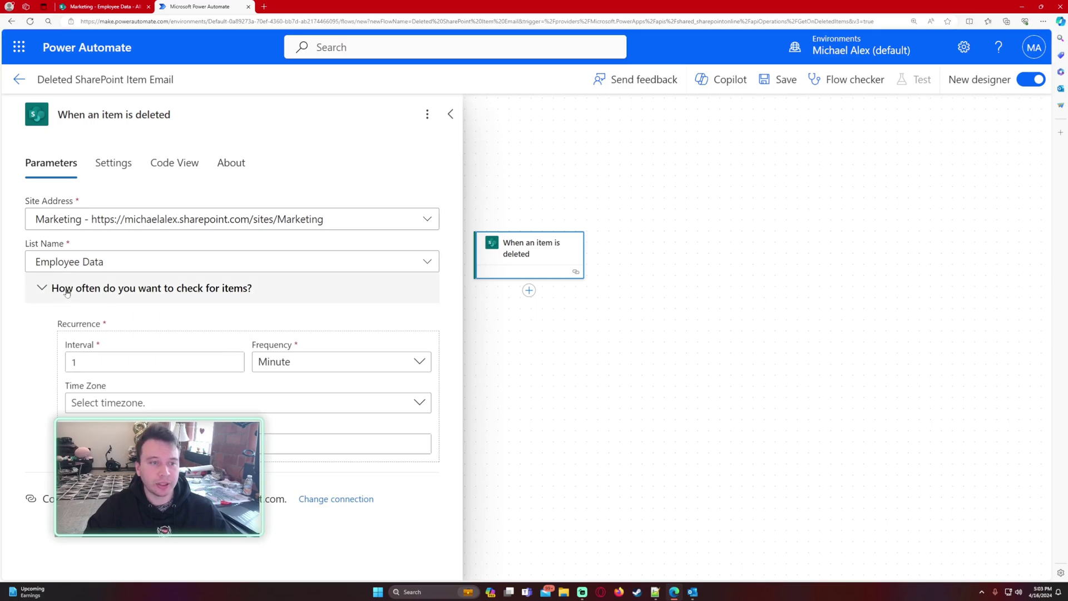
pyautogui.click(43, 289)
pyautogui.click(43, 289)
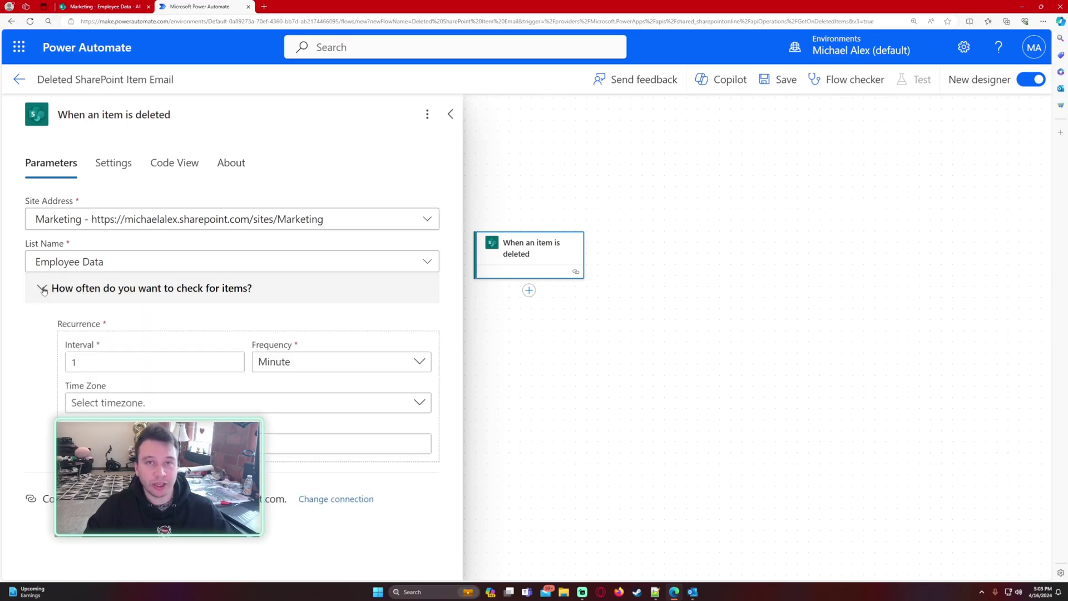
pyautogui.click(43, 289)
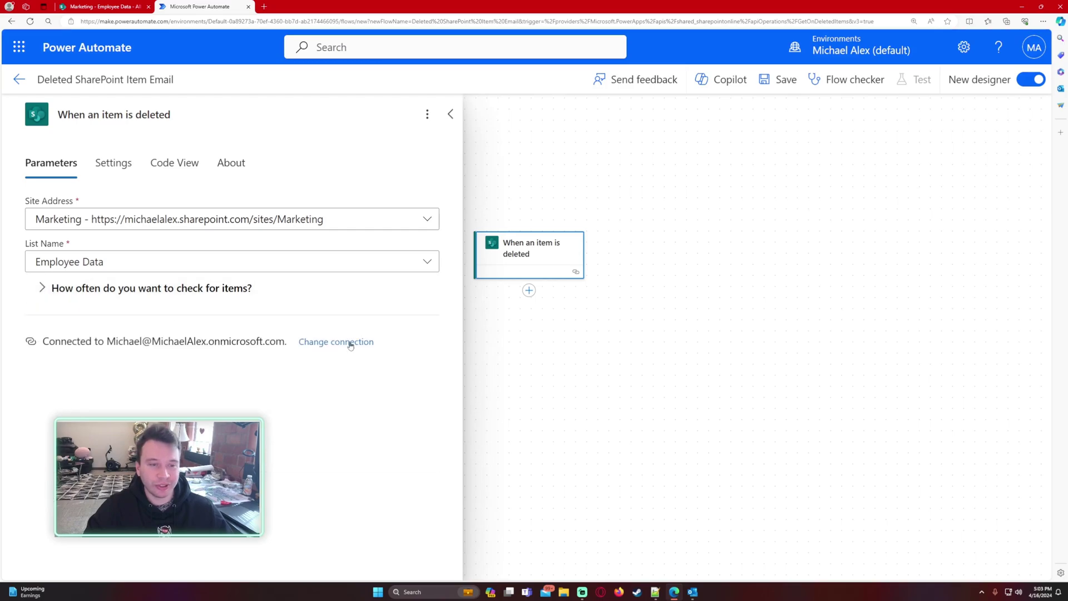
# - Add the Office 365 Outlook 'Send an email (V2)' action after the trigger
pyautogui.click(560, 362)
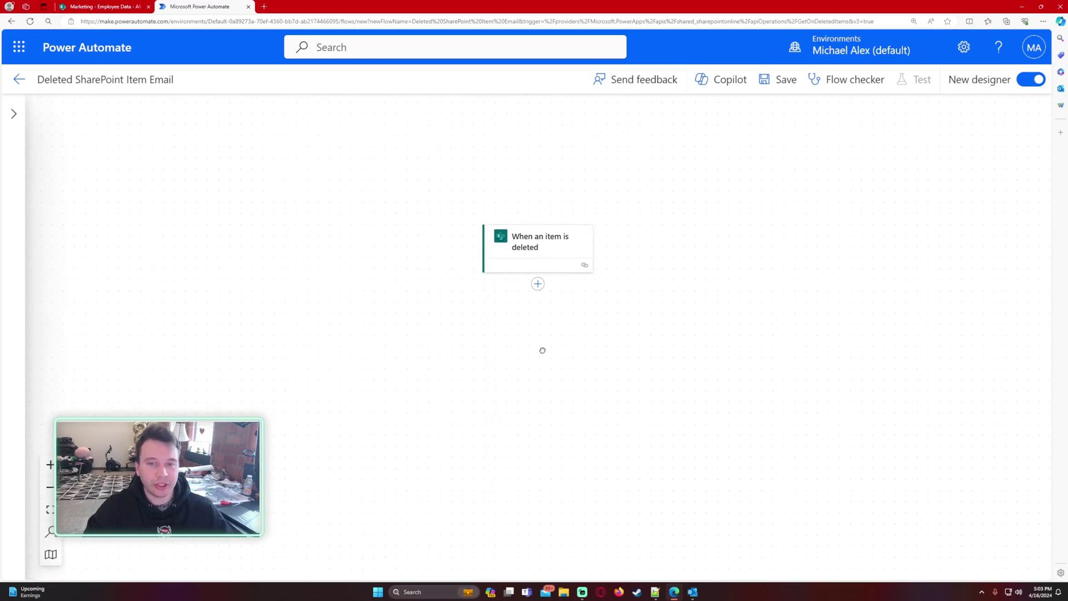
pyautogui.click(537, 281)
pyautogui.click(592, 285)
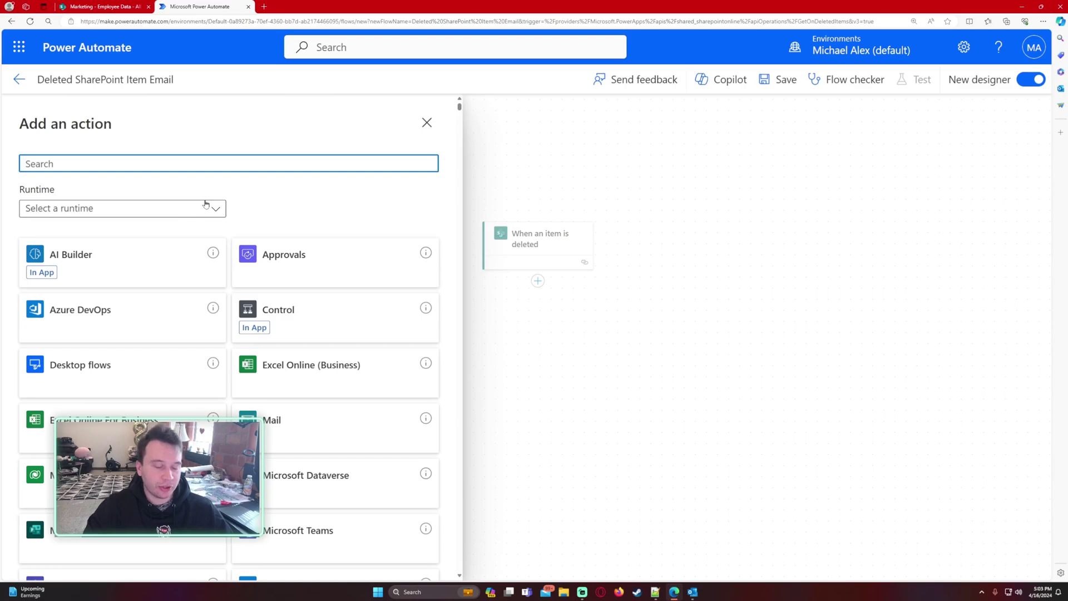
pyautogui.write('send an email')
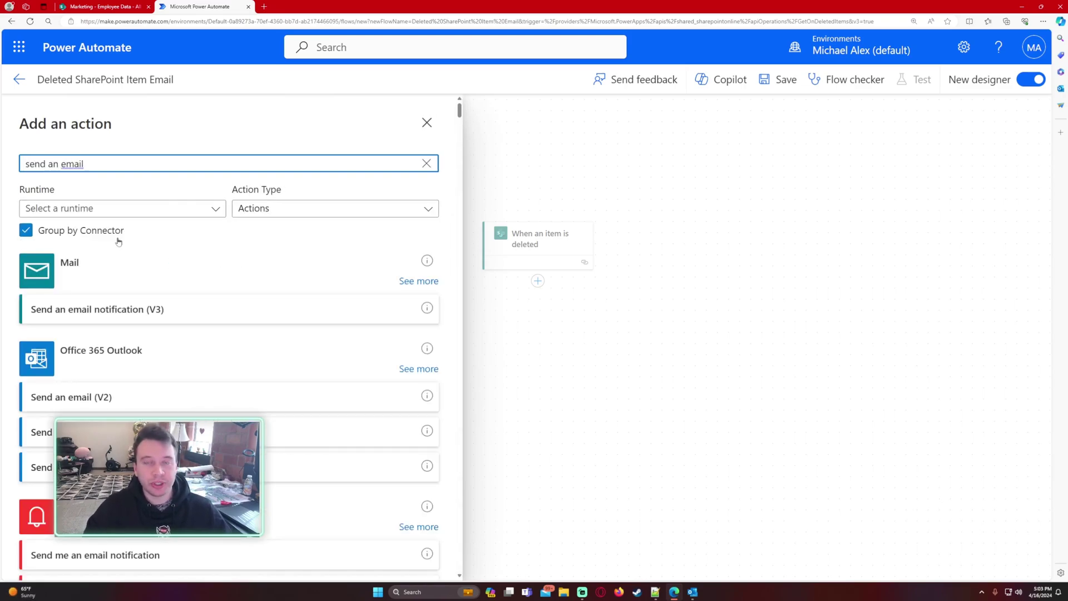
pyautogui.click(118, 397)
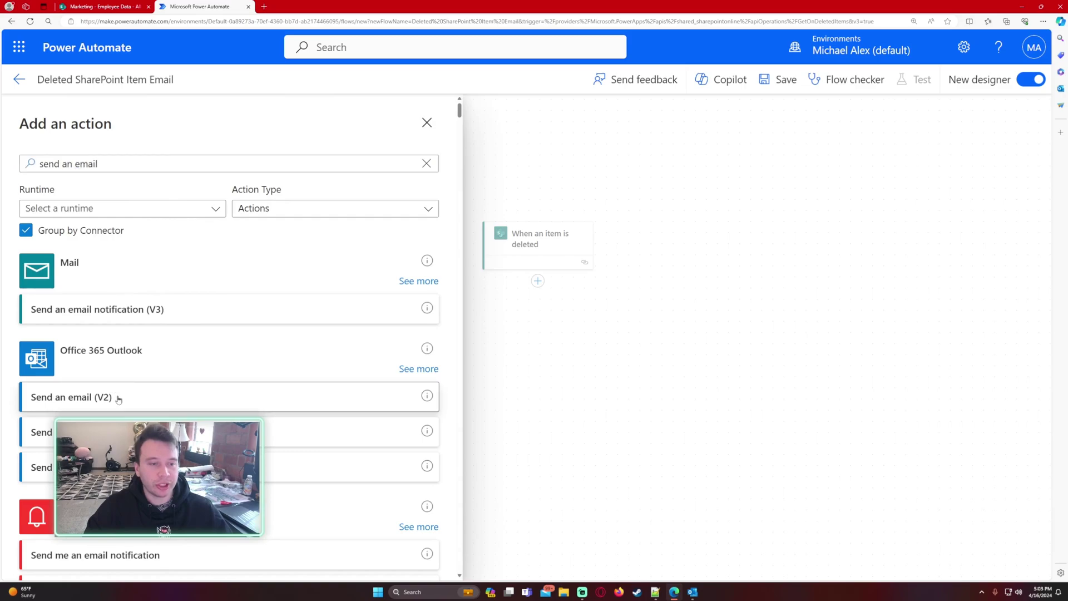
pyautogui.click(207, 219)
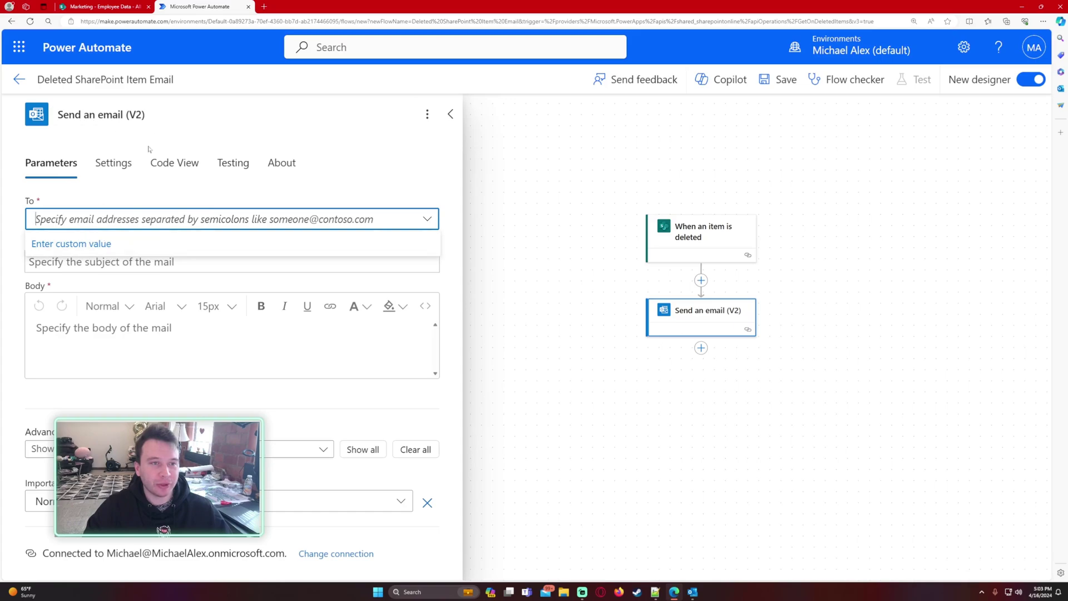
# - Paste a custom recipient address and set the subject 'Deleted Item from SharePoint List Employee Data'
pyautogui.click(98, 247)
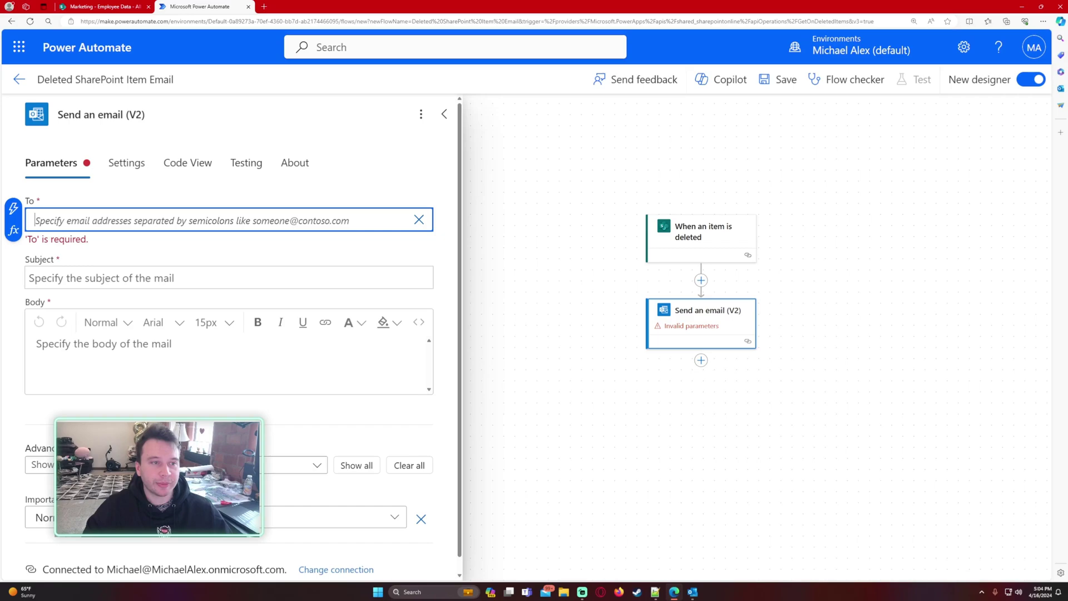
pyautogui.hotkey('ctrl', 'v')
pyautogui.click(210, 252)
pyautogui.click(211, 220)
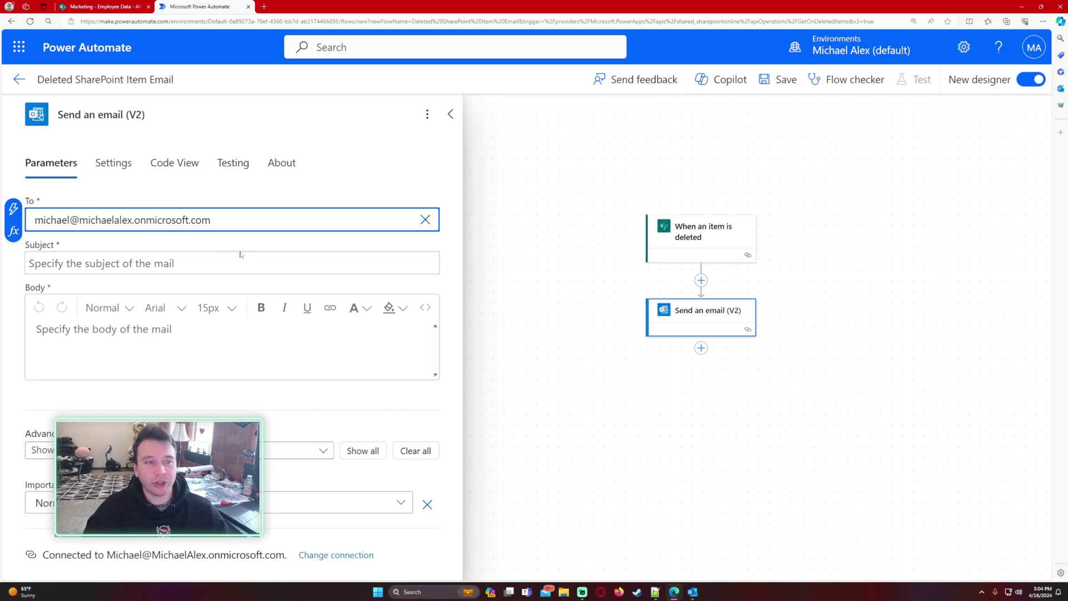
pyautogui.click(211, 263)
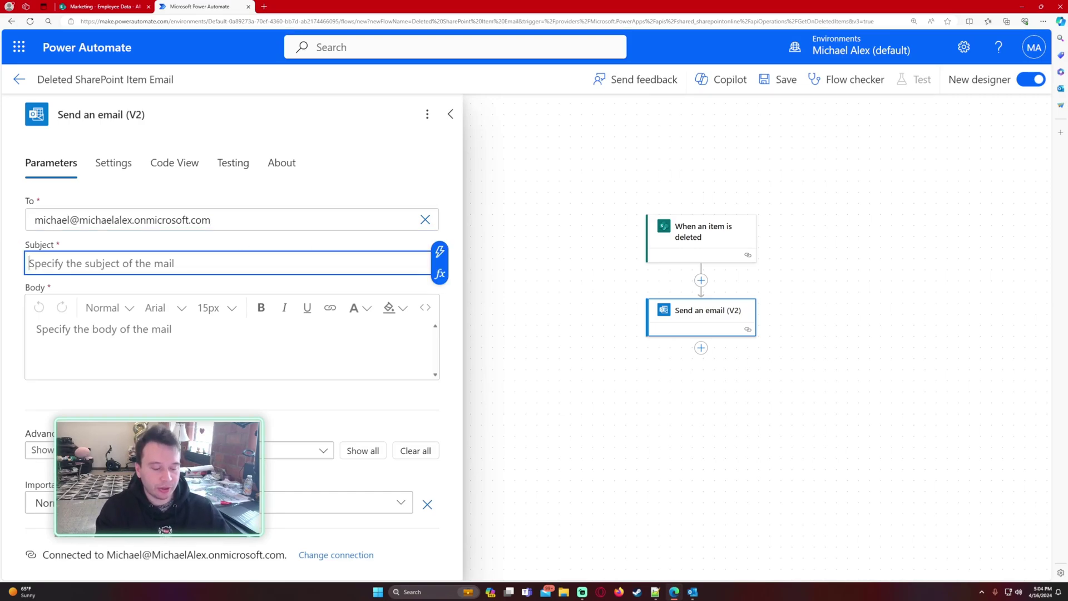
pyautogui.write('Deleted')
pyautogui.hotkey('ctrl', 'a')
pyautogui.press('BackSpace')
pyautogui.write('Del')
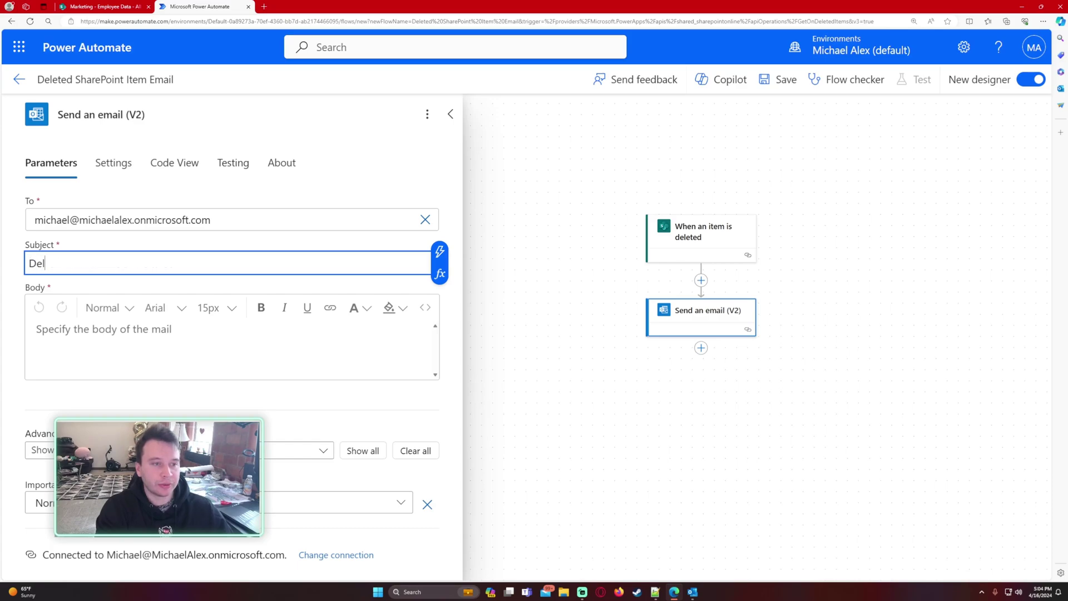
pyautogui.write('eted Item from SharePoint List ')
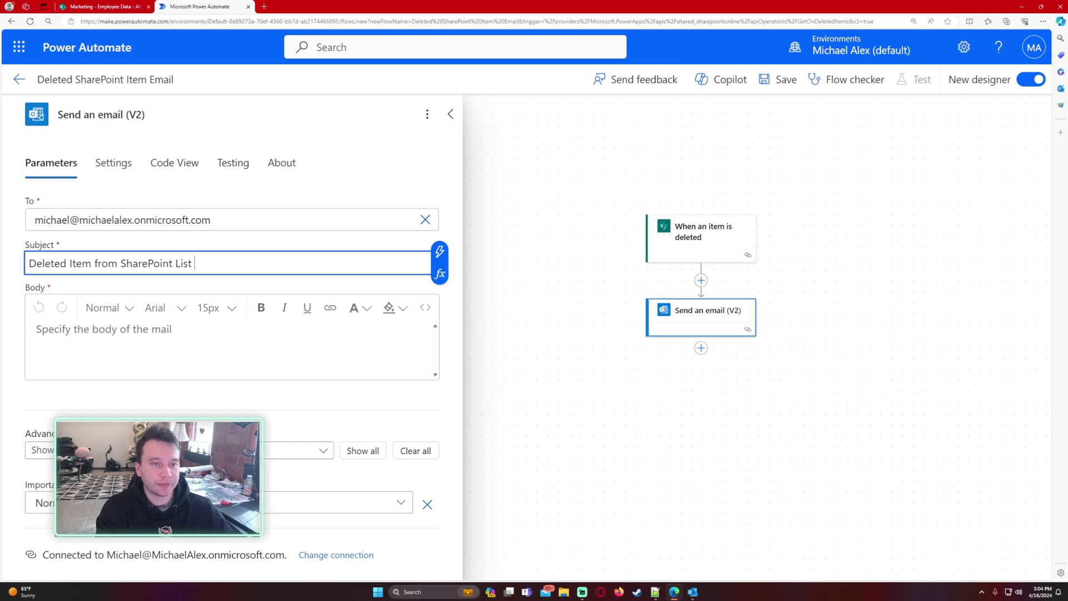
pyautogui.write('Employee Data')
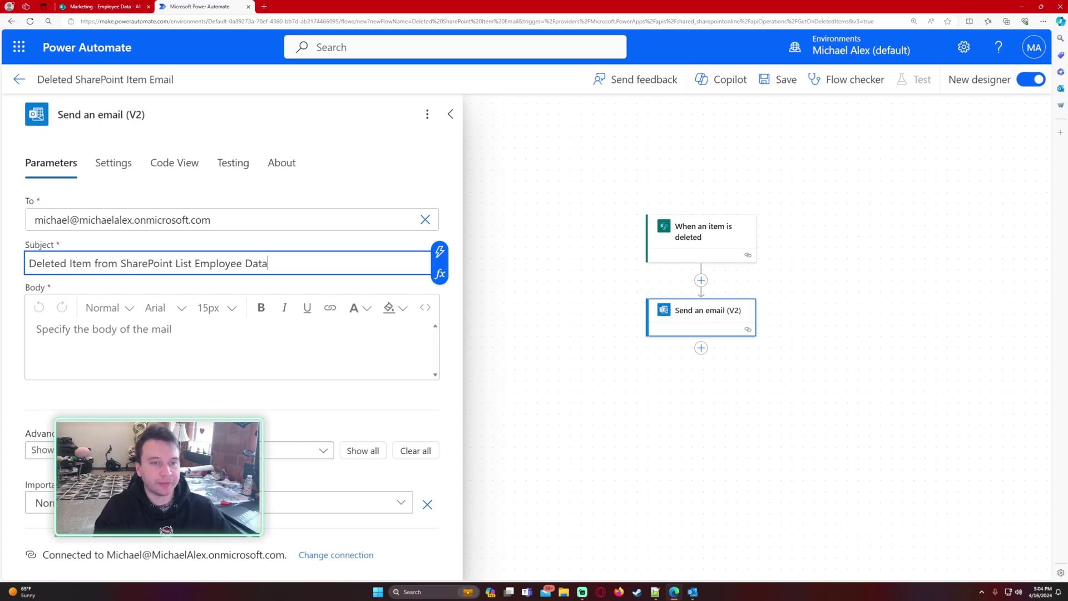
# - Write the body opening 'Hi,' and 'A SharePoint item was deleted. Here are some details below.'
pyautogui.click(223, 347)
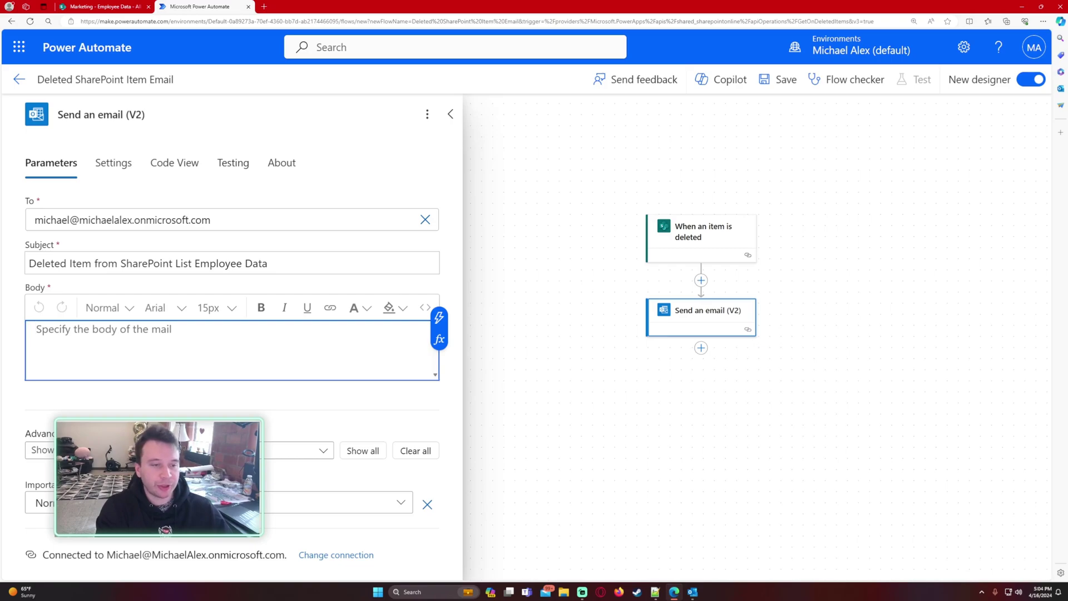
pyautogui.write('Hi')
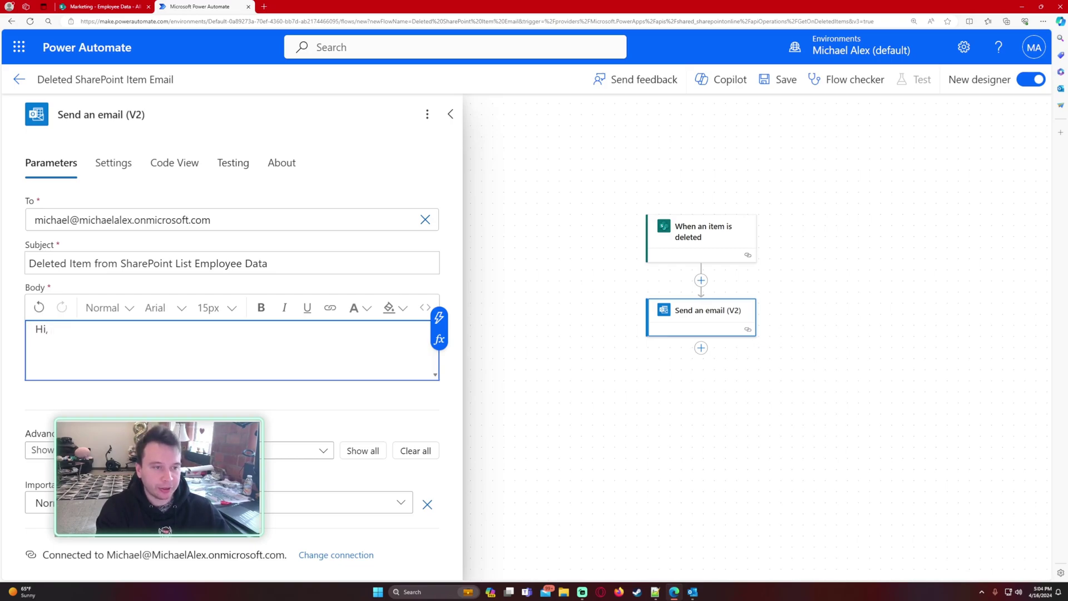
pyautogui.write(',')
pyautogui.press('Return')
pyautogui.press('Return')
pyautogui.write('A ShareP')
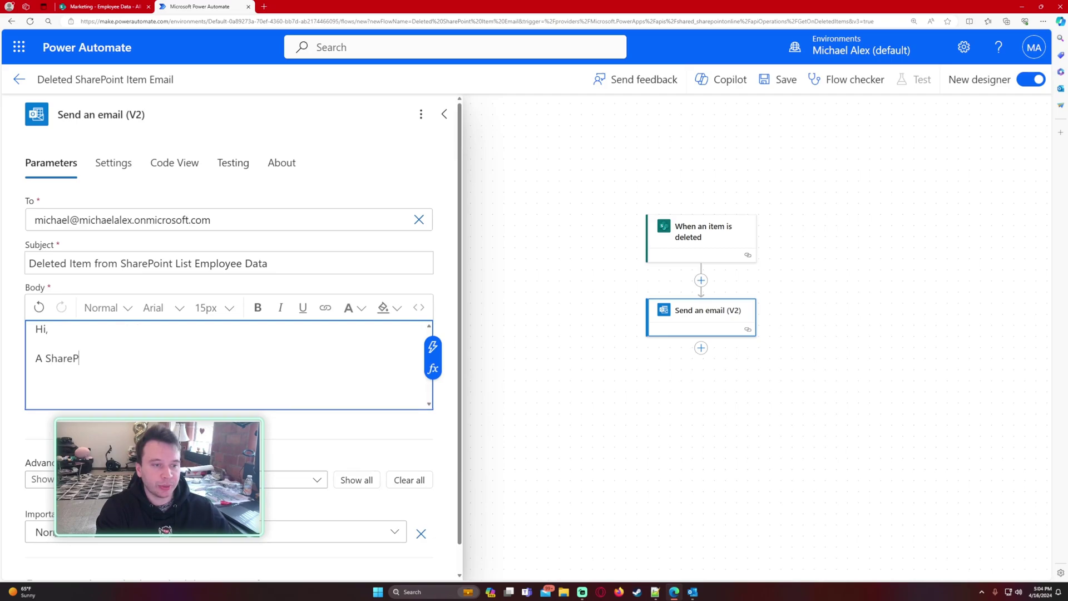
pyautogui.write('oint ite')
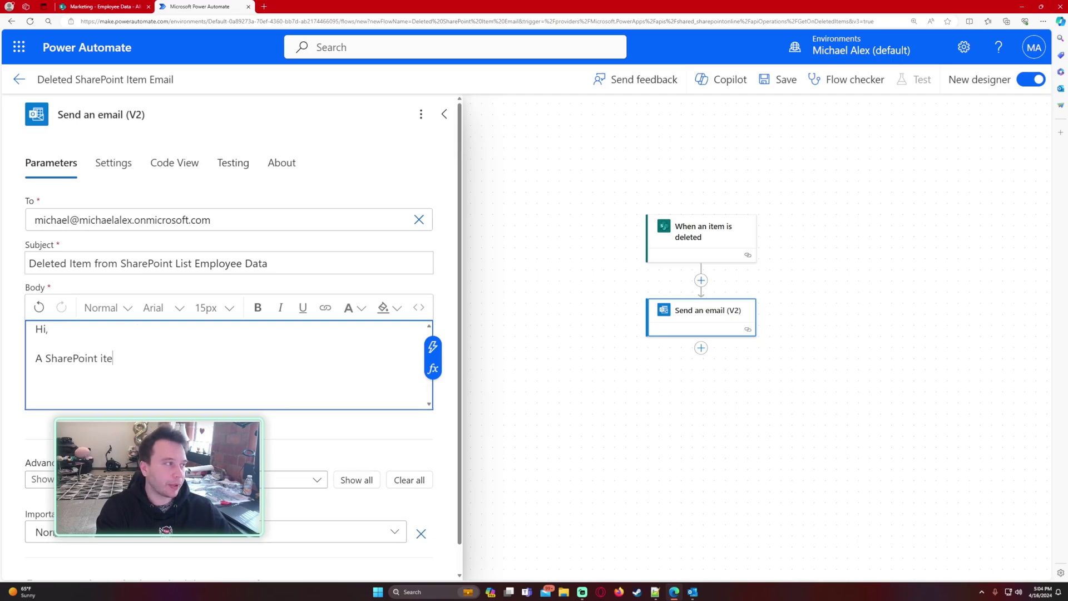
pyautogui.write('m was deleted. ')
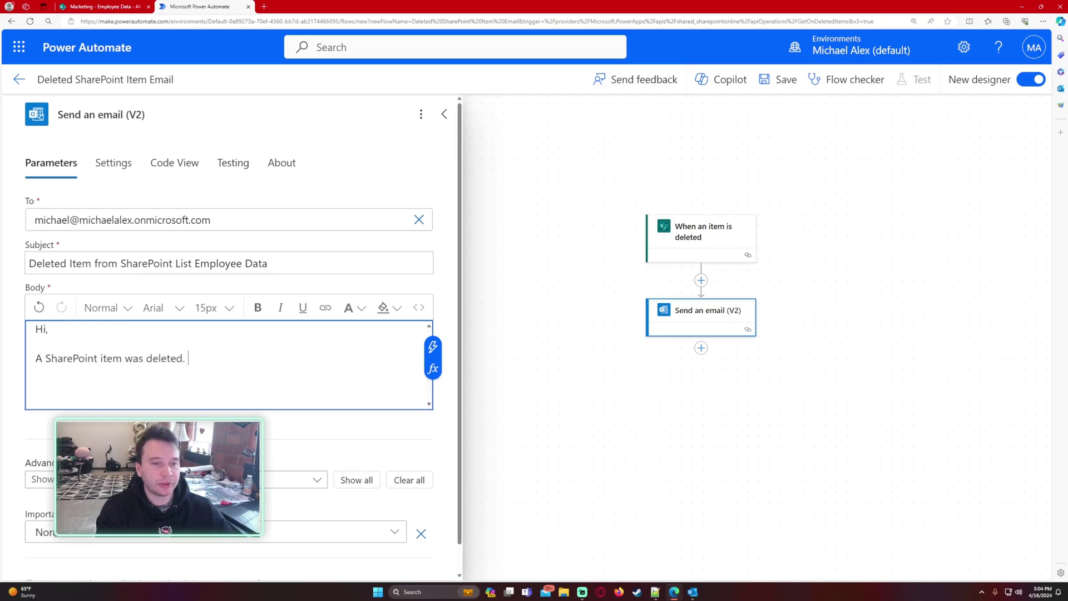
pyautogui.write('Here are some details below.')
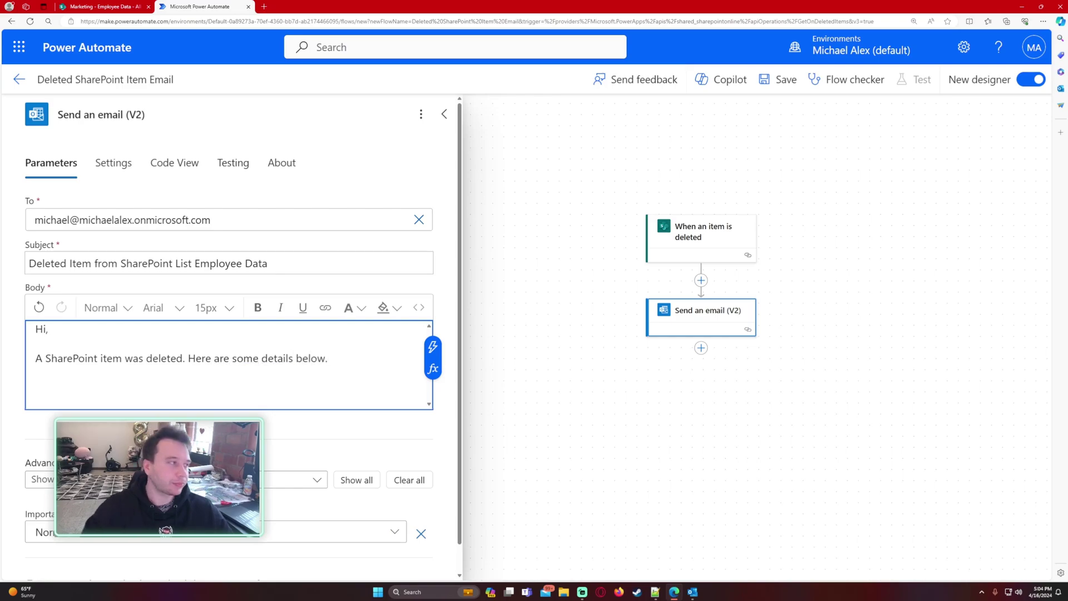
pyautogui.scroll(-1, 234, 333)
pyautogui.press('Return')
pyautogui.press('Return')
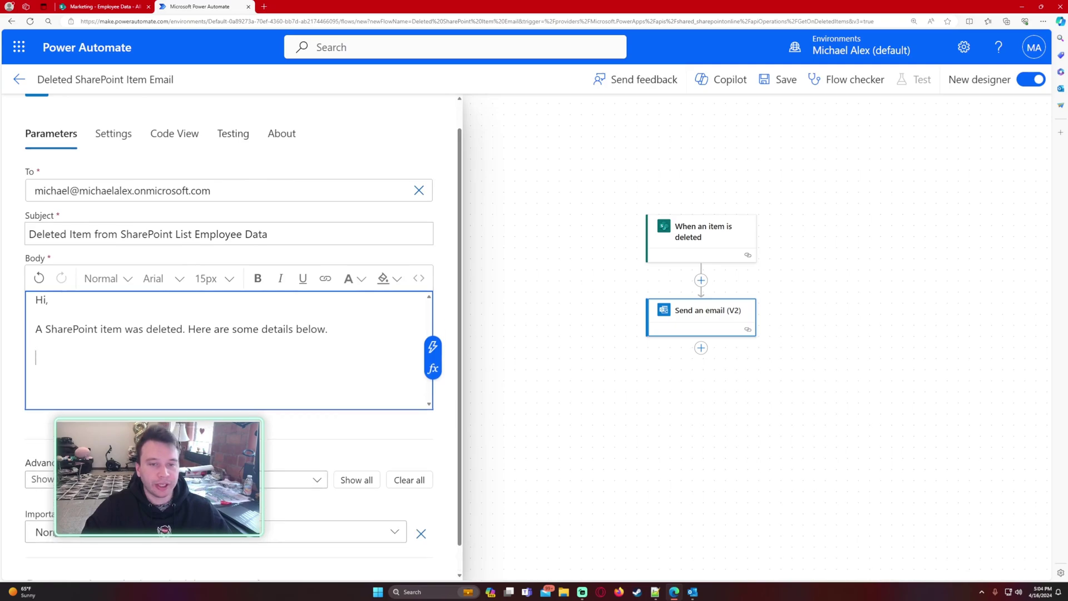
pyautogui.click(433, 347)
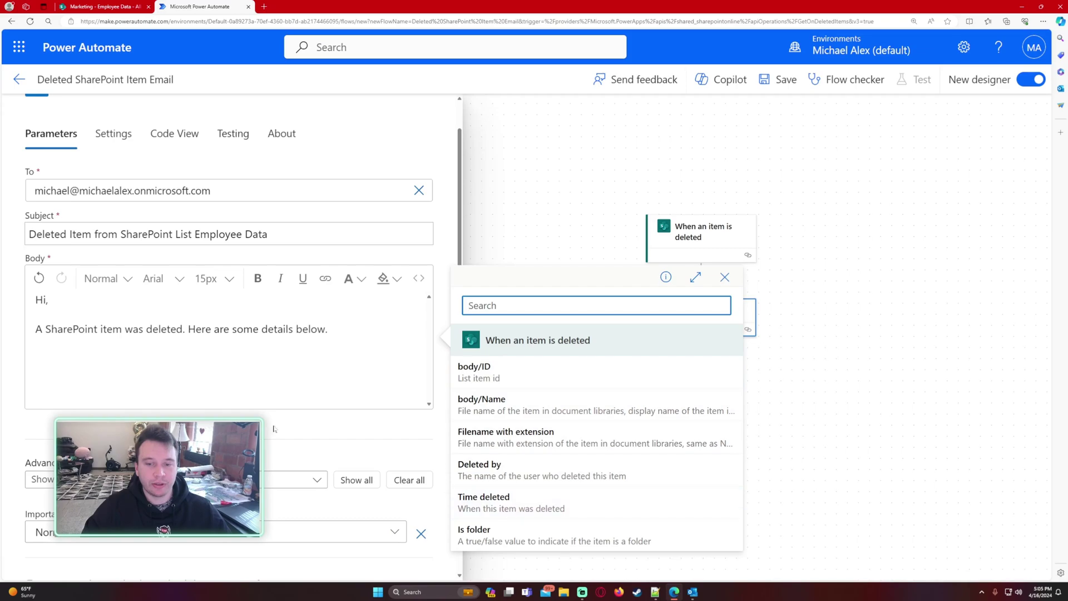
pyautogui.click(36, 357)
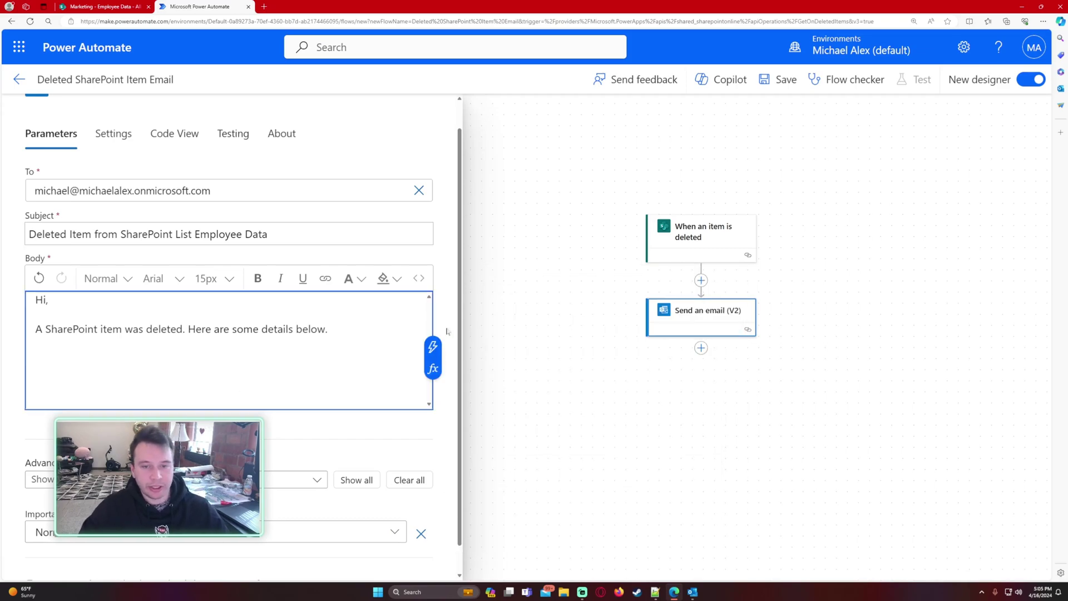
pyautogui.click(433, 346)
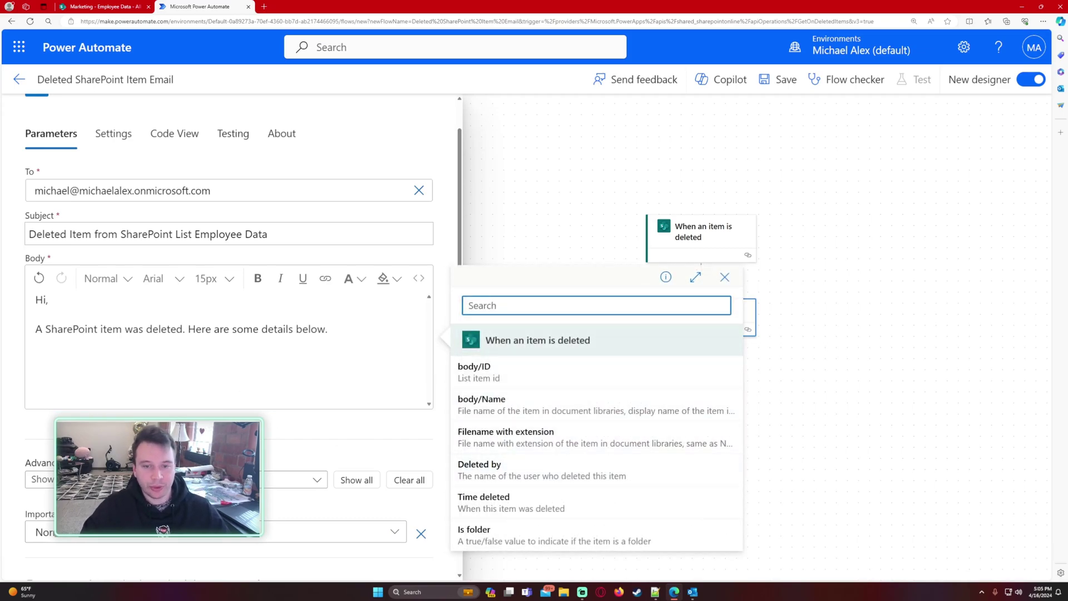
# - Type the body labels ID: (bold), Deleted By: and Time Deleted: on separate lines
pyautogui.press('Escape')
pyautogui.write('ID:')
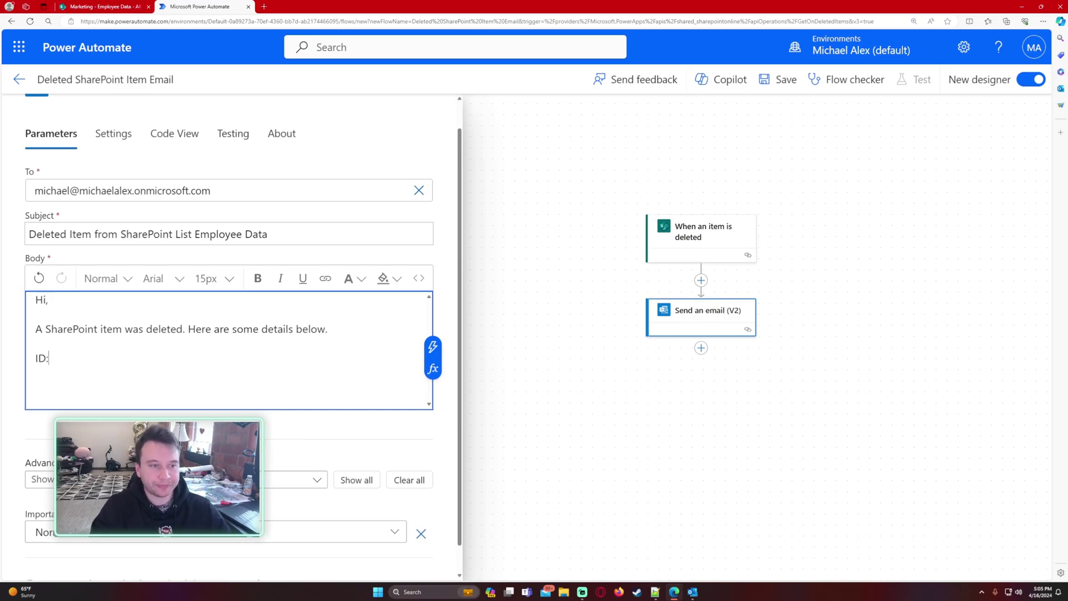
pyautogui.hotkey('shift', 'Home')
pyautogui.hotkey('ctrl', 'b')
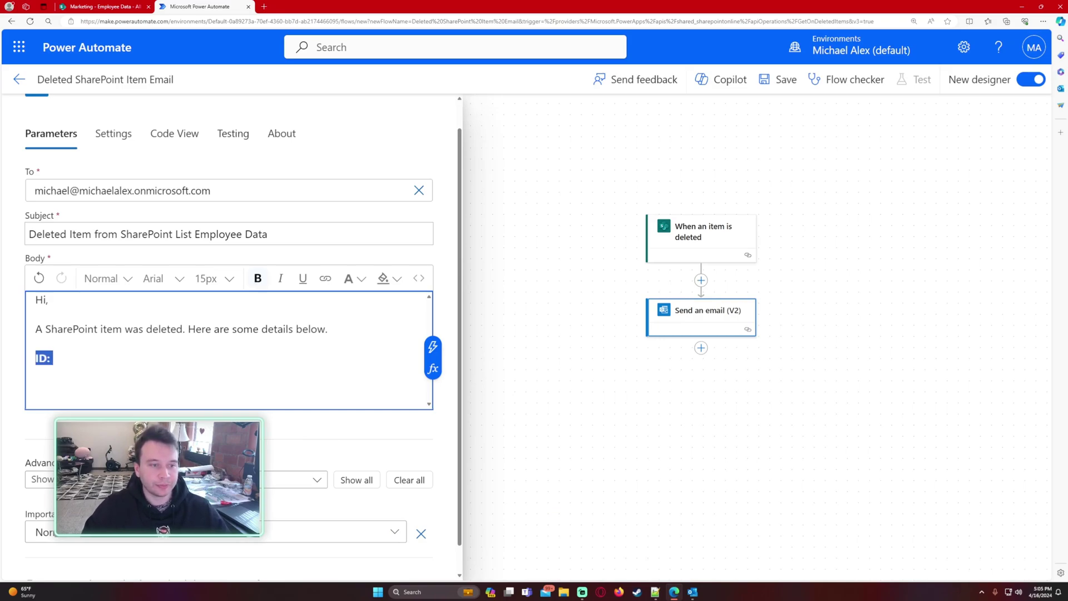
pyautogui.press('End')
pyautogui.press('Return')
pyautogui.hotkey('ctrl', 'b')
pyautogui.write('Deleted By:')
pyautogui.press('Return')
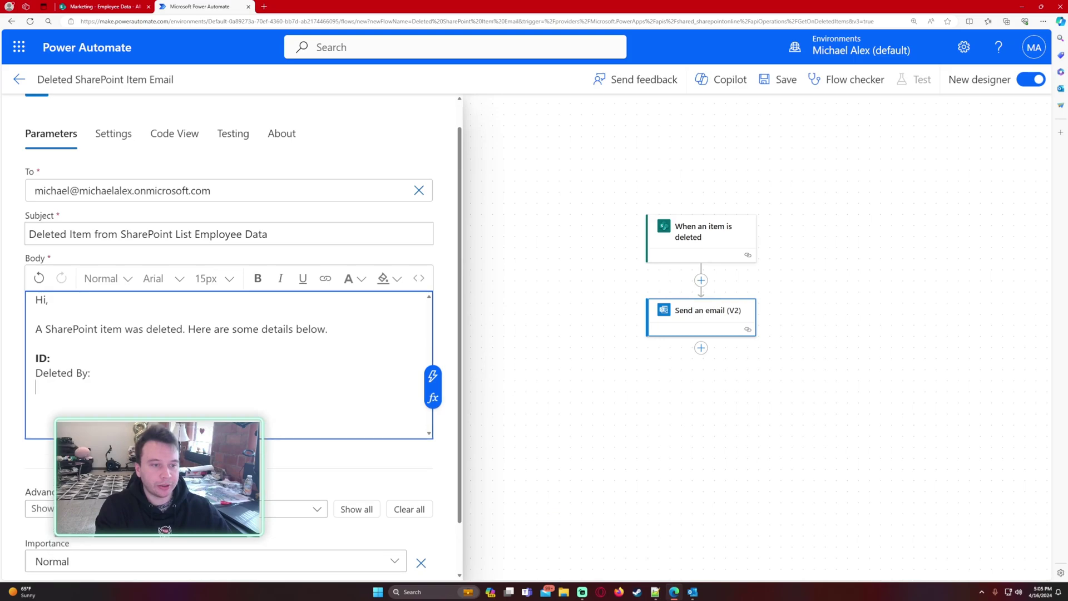
pyautogui.write('Time Deleted:')
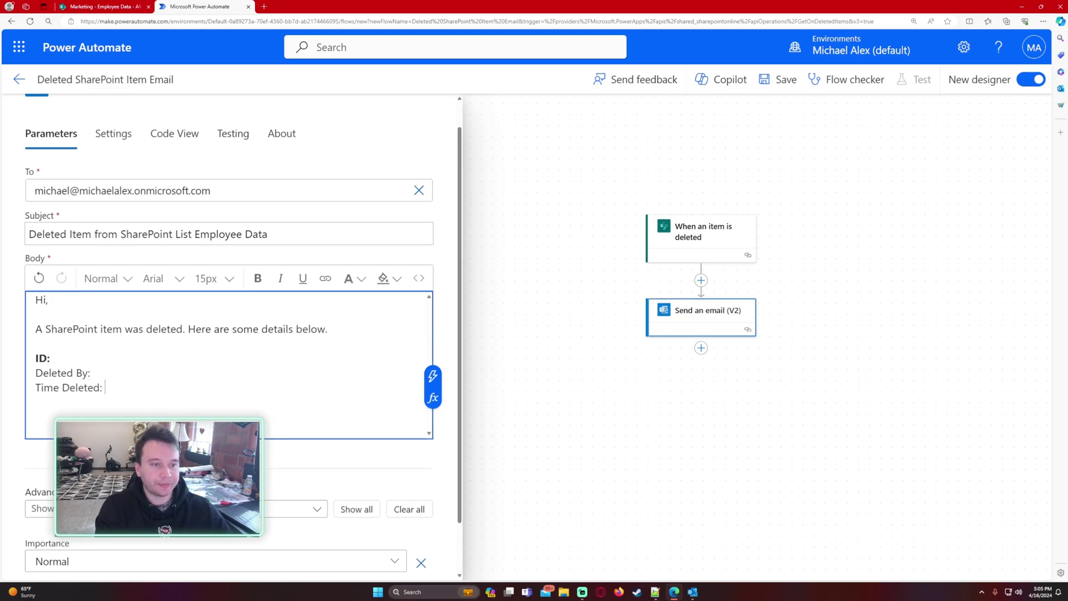
pyautogui.press('Up')
pyautogui.press('Up')
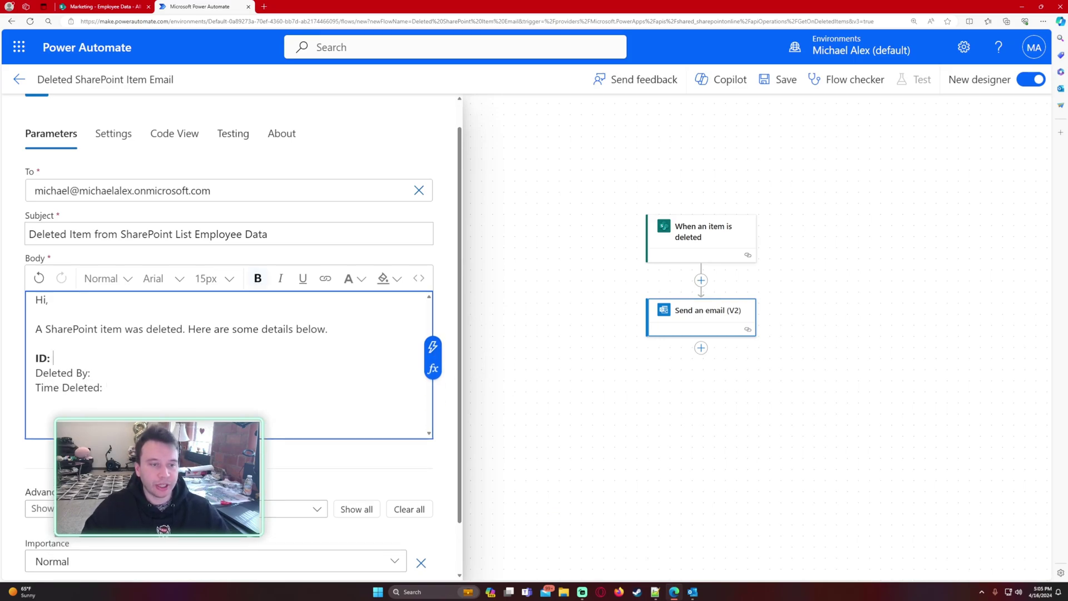
# - Insert the body/ID, Deleted by and Time deleted dynamic values after their labels
pyautogui.click(433, 346)
pyautogui.click(495, 303)
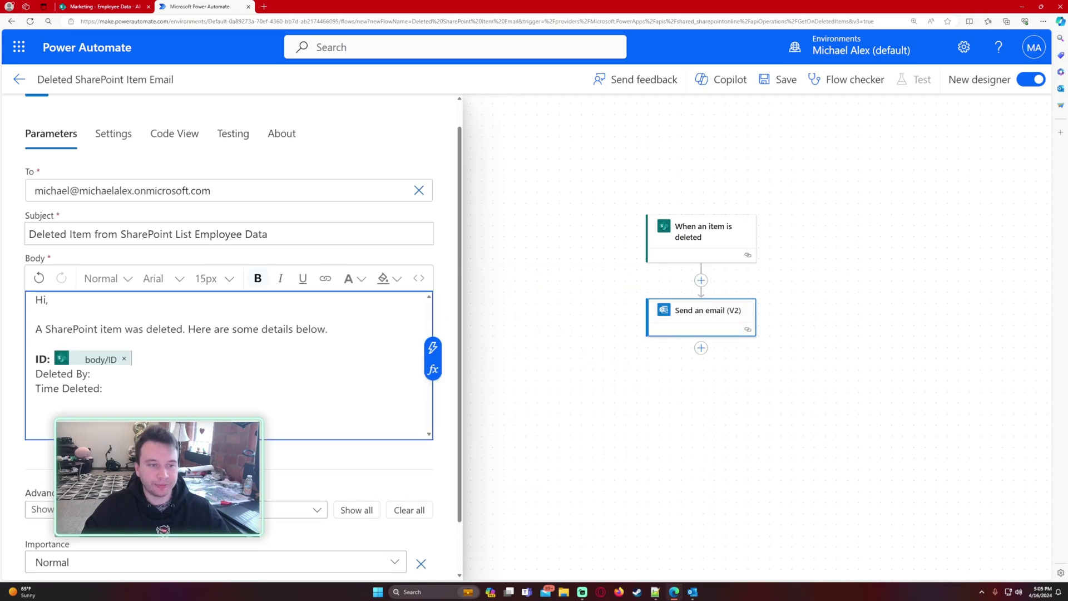
pyautogui.click(433, 362)
pyautogui.click(533, 463)
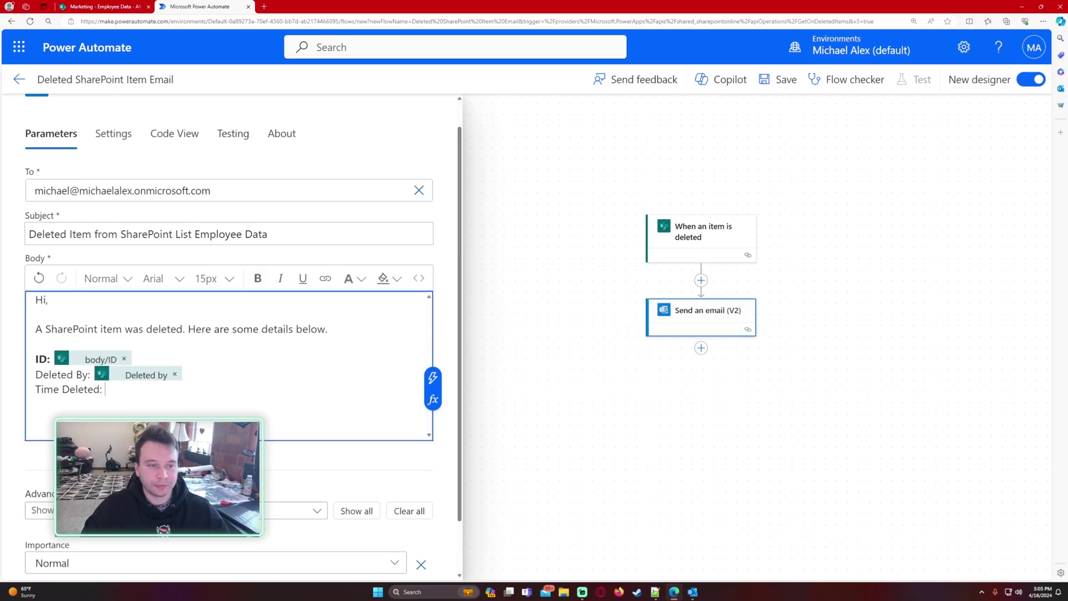
pyautogui.click(432, 385)
pyautogui.click(501, 498)
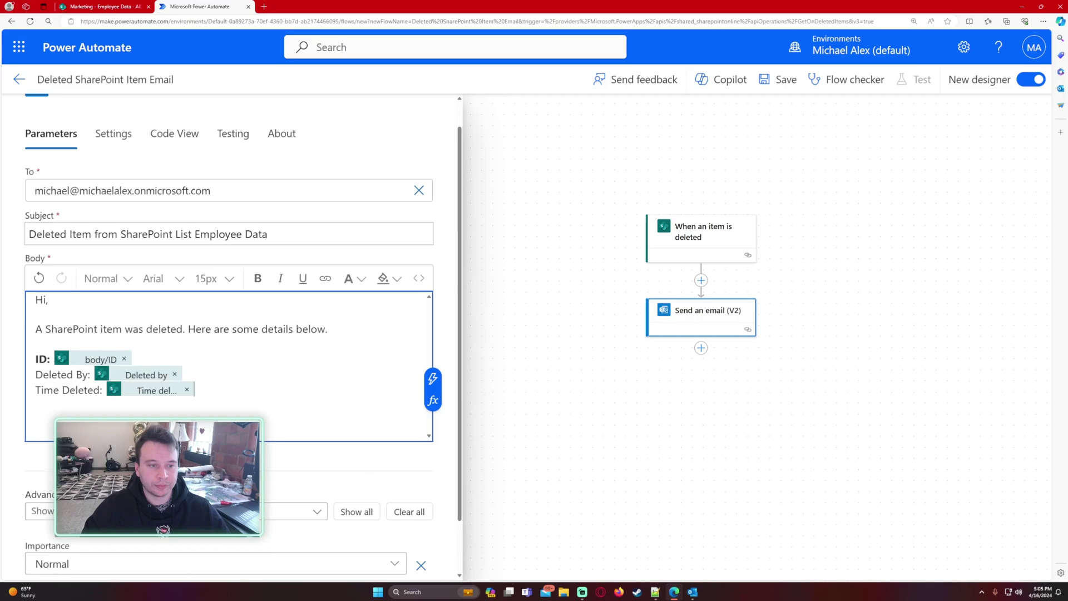
# - Add the 'Thank You, Power Automate Team' sign-off below the details
pyautogui.press('Return')
pyautogui.write('Thanks')
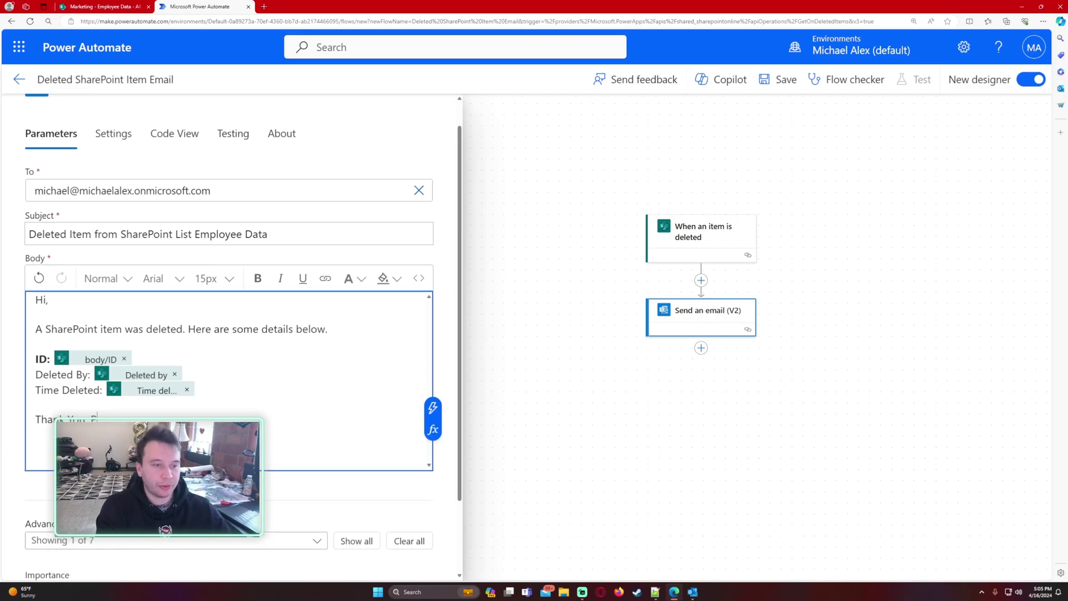
pyautogui.press('BackSpace')
pyautogui.press('Return')
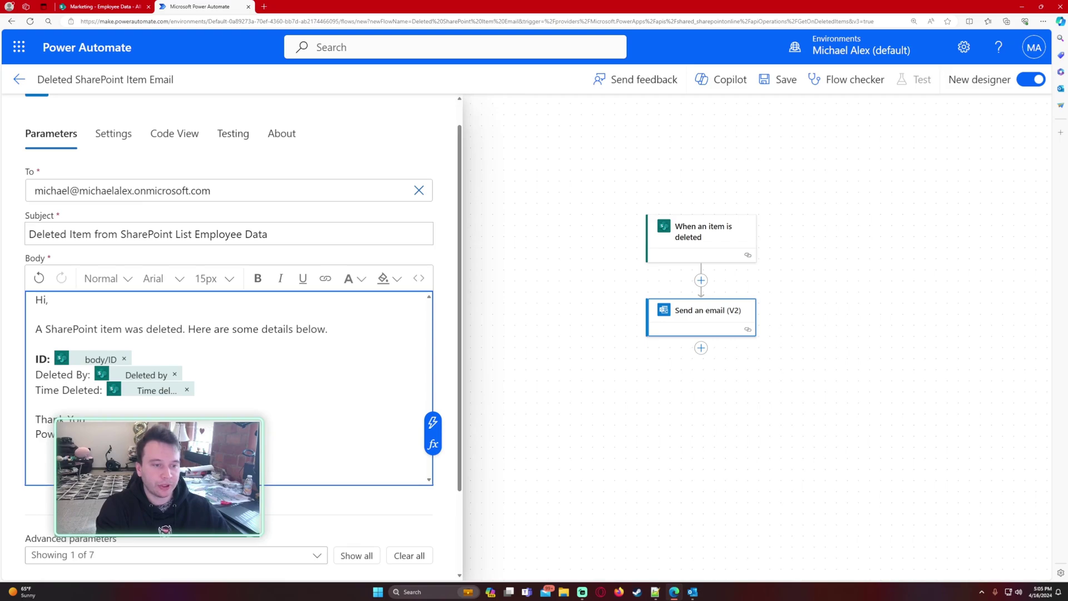
pyautogui.scroll(-2, 231, 334)
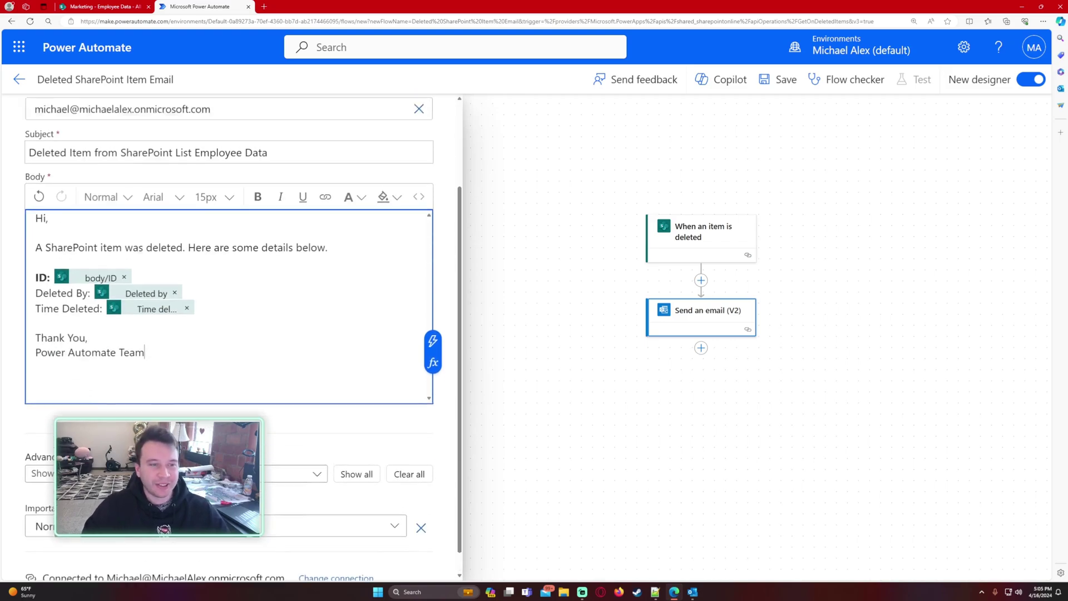
# - Expand the email action's advanced options and review the finished step
pyautogui.scroll(3, 231, 334)
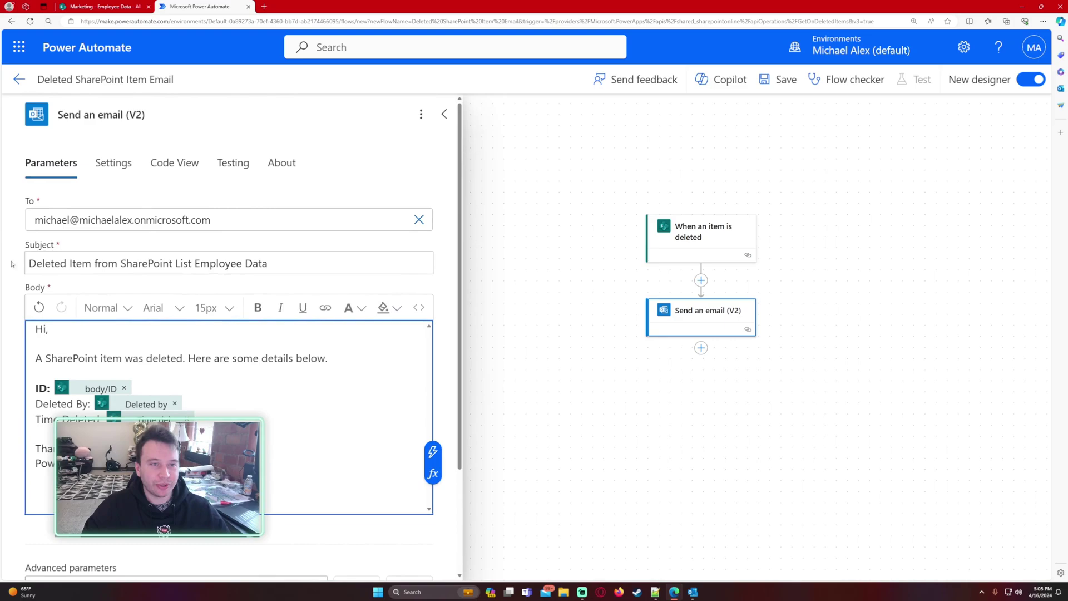
pyautogui.scroll(-2, 372, 460)
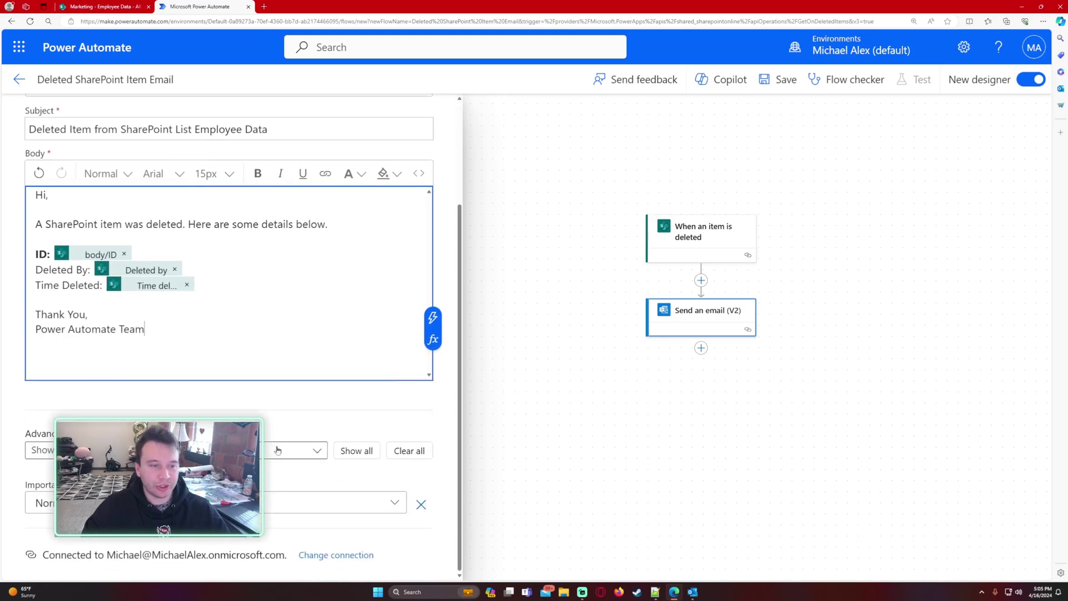
pyautogui.click(372, 454)
pyautogui.scroll(-5, 368, 453)
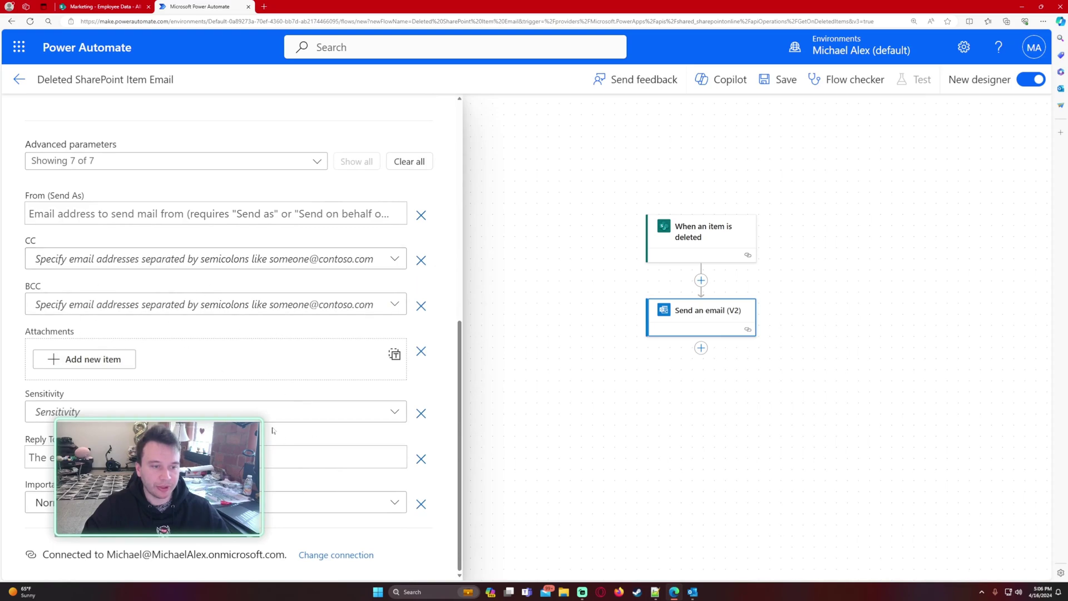
pyautogui.scroll(8, 272, 430)
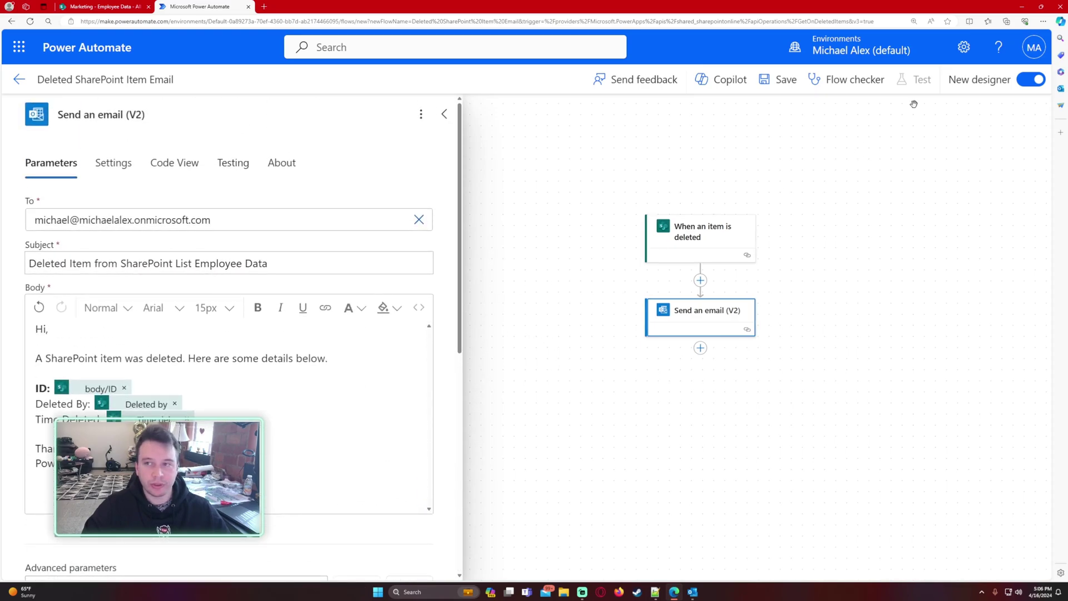
# - Save the flow, go to its details page, and switch to the Employee Data list
pyautogui.click(779, 79)
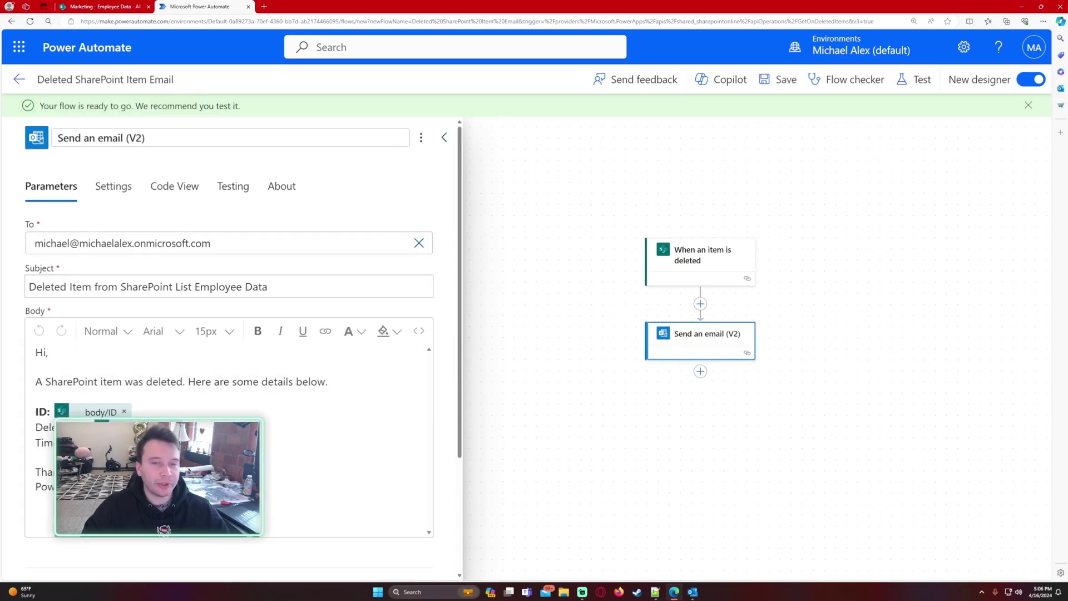
pyautogui.click(19, 79)
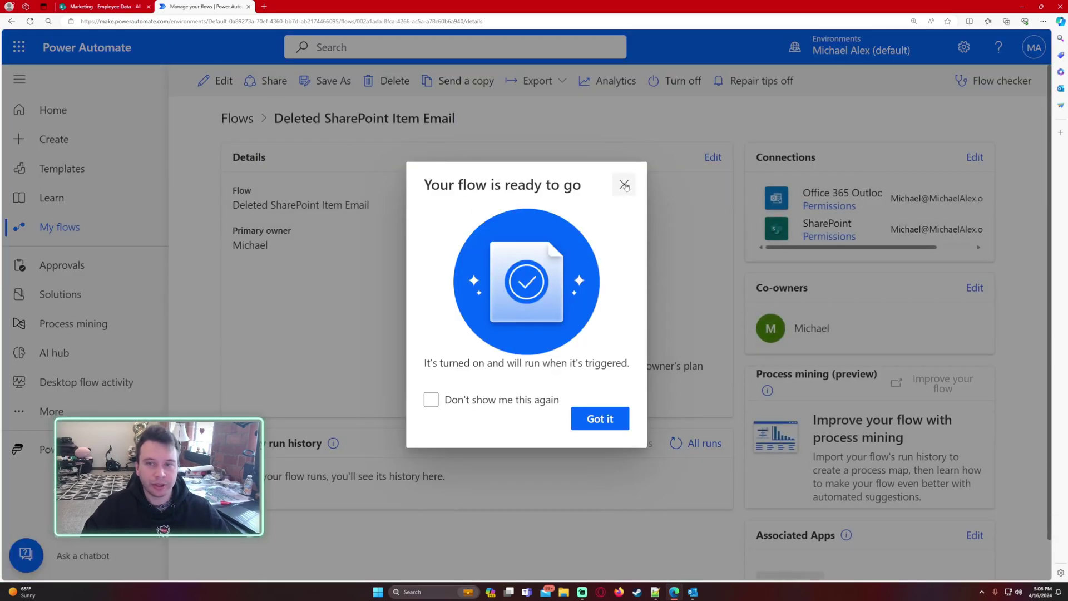
pyautogui.click(623, 184)
pyautogui.hotkey('ctrl', '-')
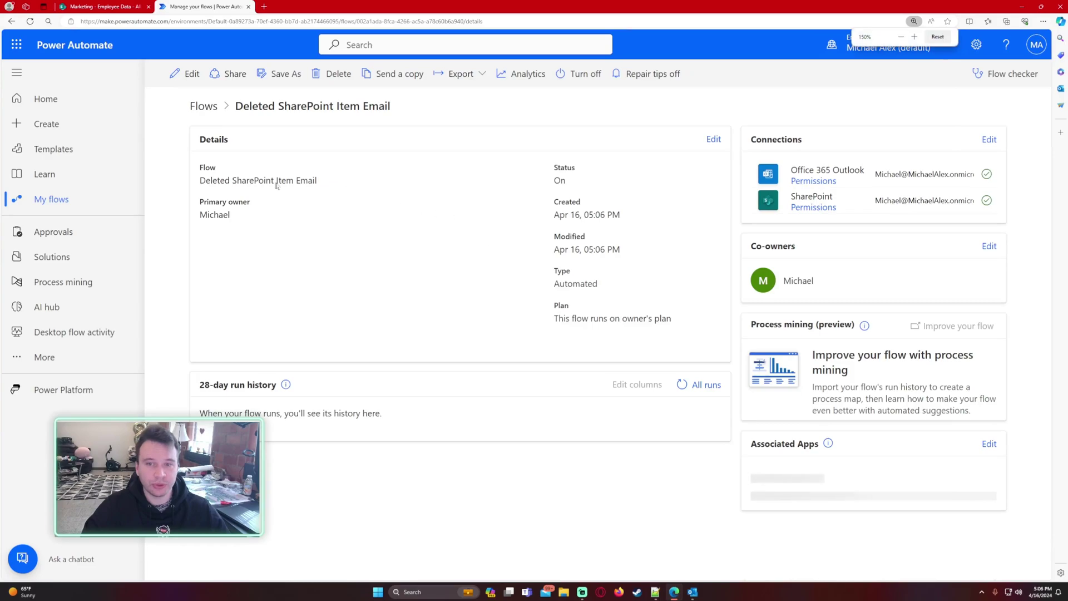
pyautogui.click(119, 6)
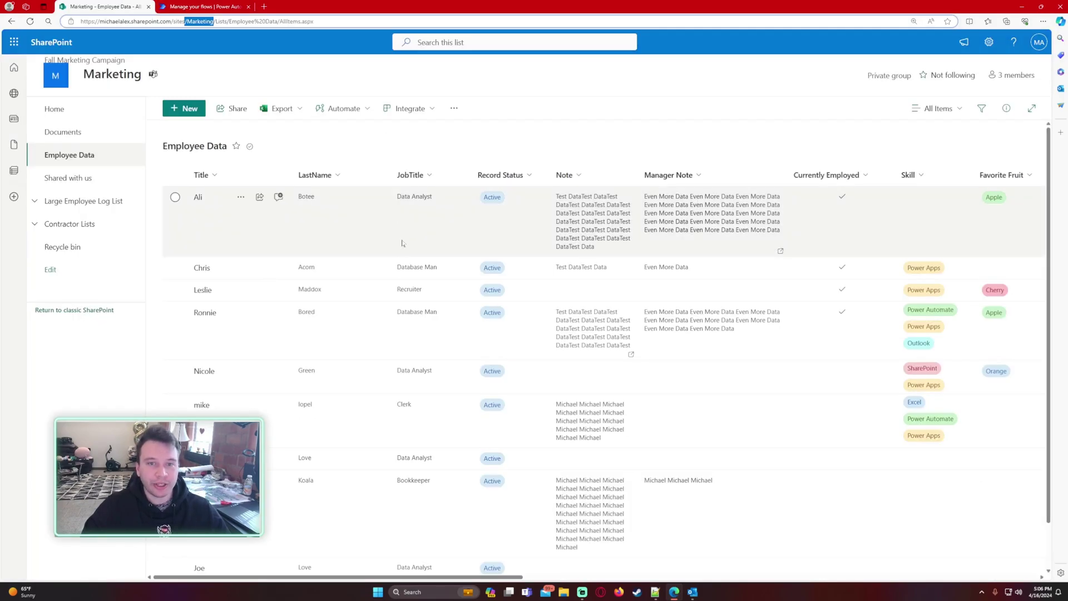
# - Move the ID column to the front of the Employee Data view, before Title
pyautogui.click(380, 243)
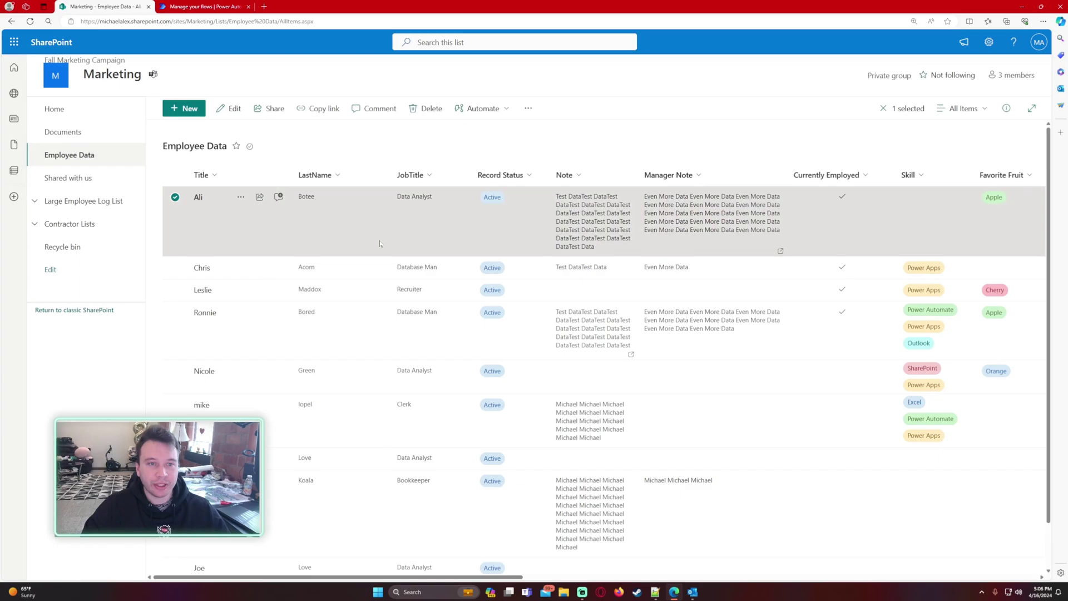
pyautogui.click(202, 175)
pyautogui.moveTo(272, 275)
pyautogui.click(317, 385)
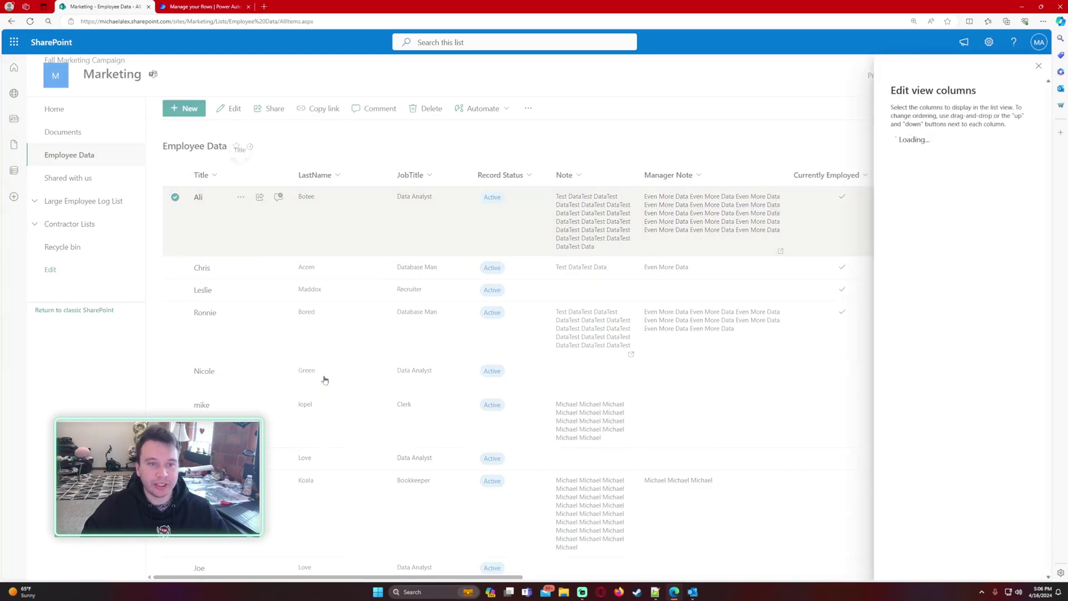
pyautogui.scroll(-2, 947, 406)
pyautogui.scroll(-3, 947, 406)
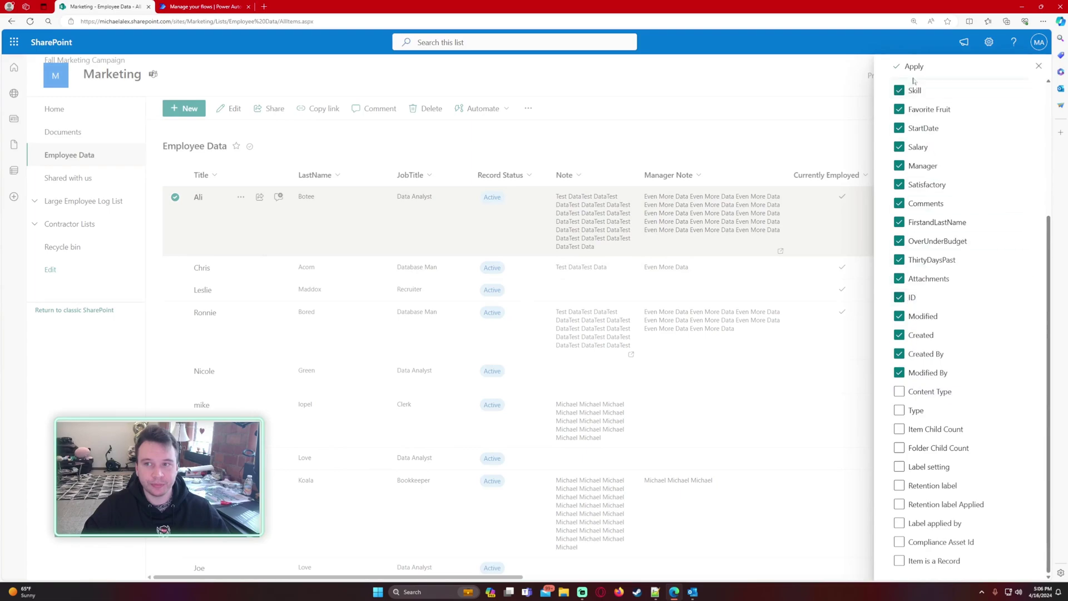
pyautogui.press('Escape')
pyautogui.moveTo(508, 579); pyautogui.dragTo(889, 578)
pyautogui.moveTo(843, 175); pyautogui.dragTo(211, 176)
pyautogui.moveTo(548, 577); pyautogui.dragTo(236, 576)
pyautogui.moveTo(977, 175); pyautogui.dragTo(234, 167)
pyautogui.moveTo(403, 175); pyautogui.dragTo(217, 175)
# - Delete the employee item with ID 8 to the recycle bin
pyautogui.click(236, 198)
pyautogui.click(425, 108)
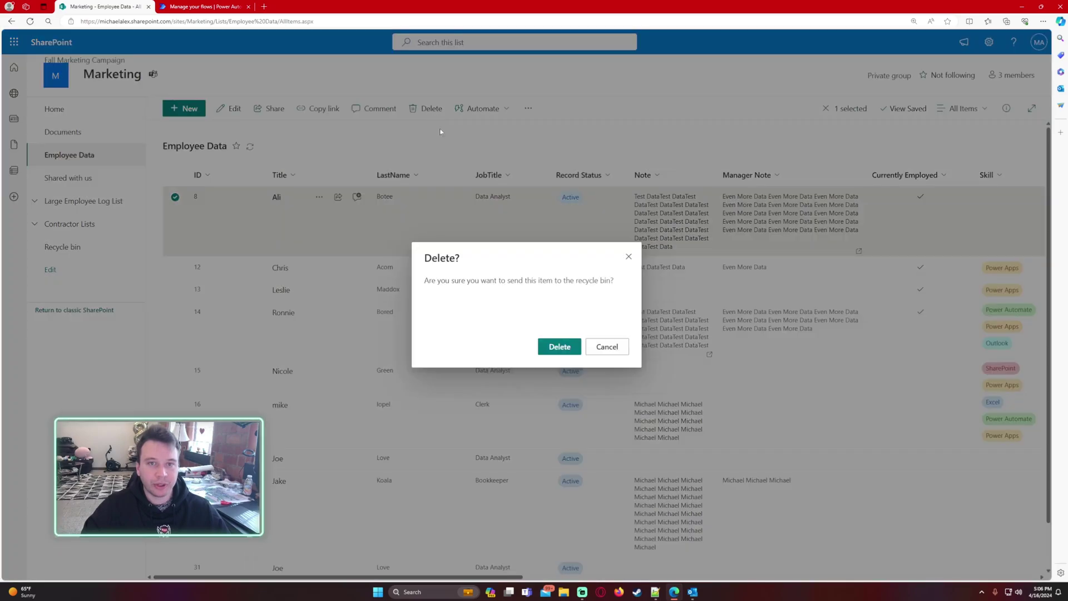
pyautogui.click(559, 345)
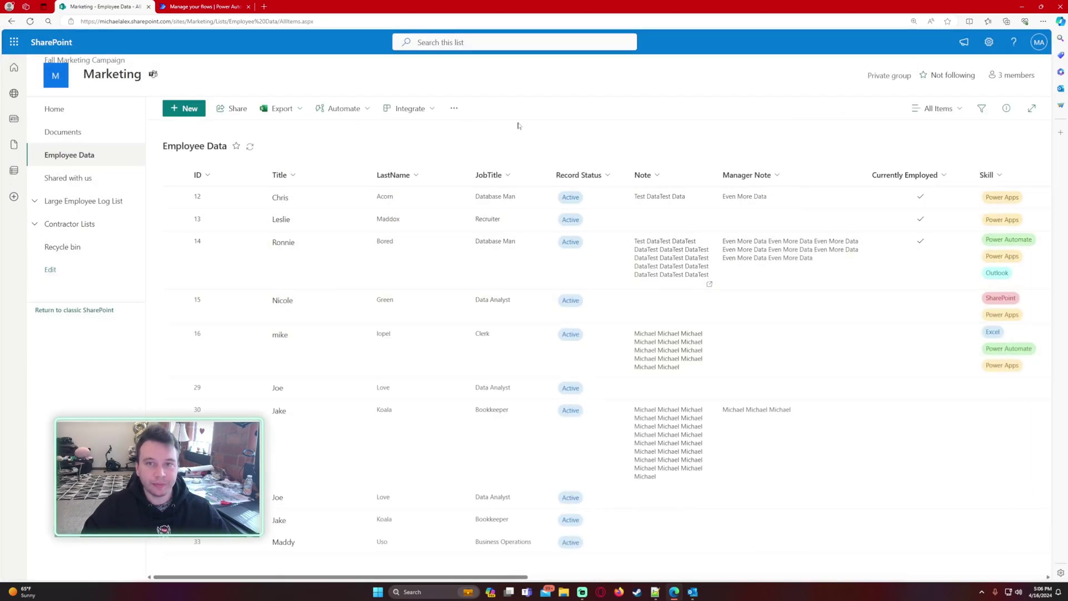
pyautogui.click(210, 8)
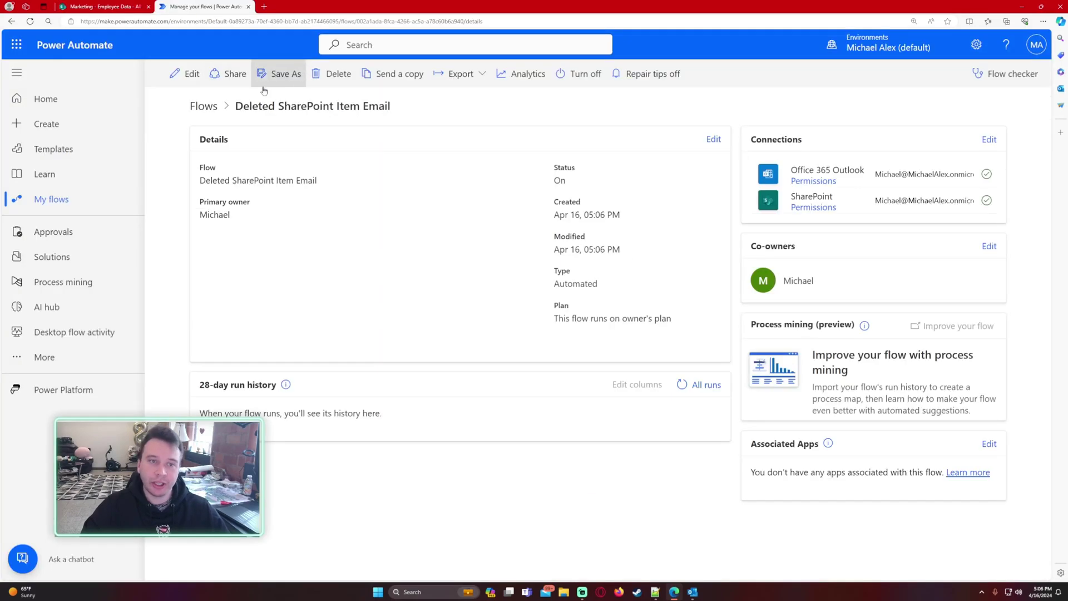
pyautogui.click(681, 384)
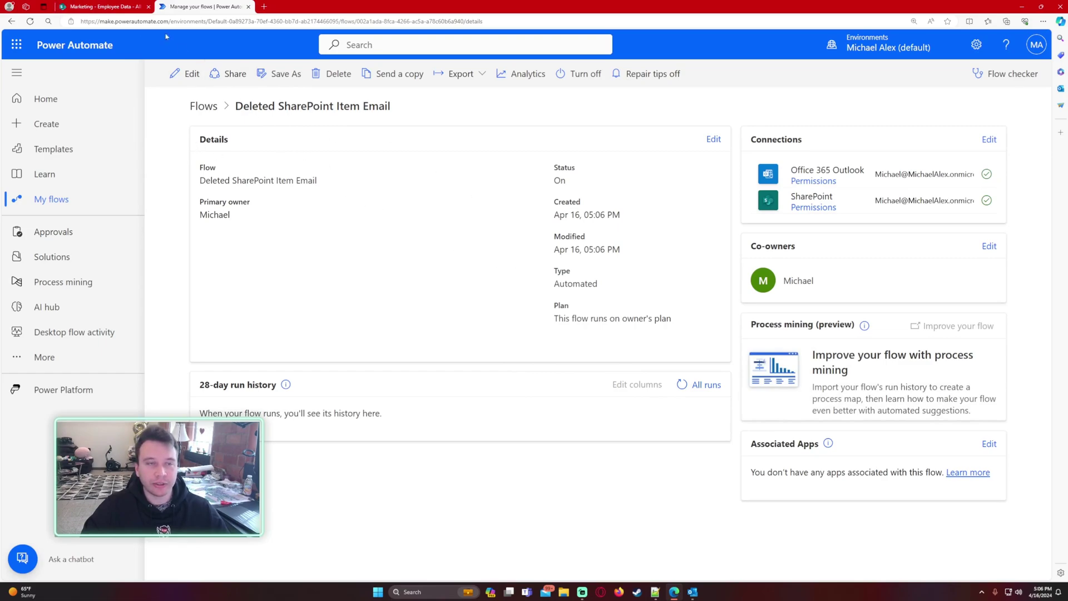
pyautogui.click(100, 7)
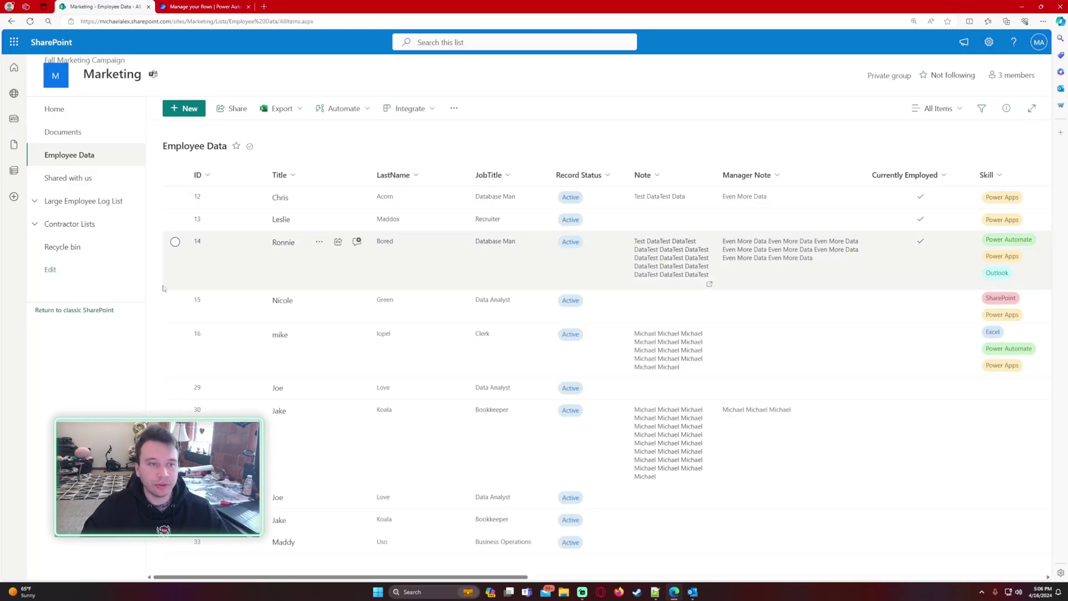
# - Open the site's recycle bin and select the just-deleted employee item
pyautogui.click(103, 245)
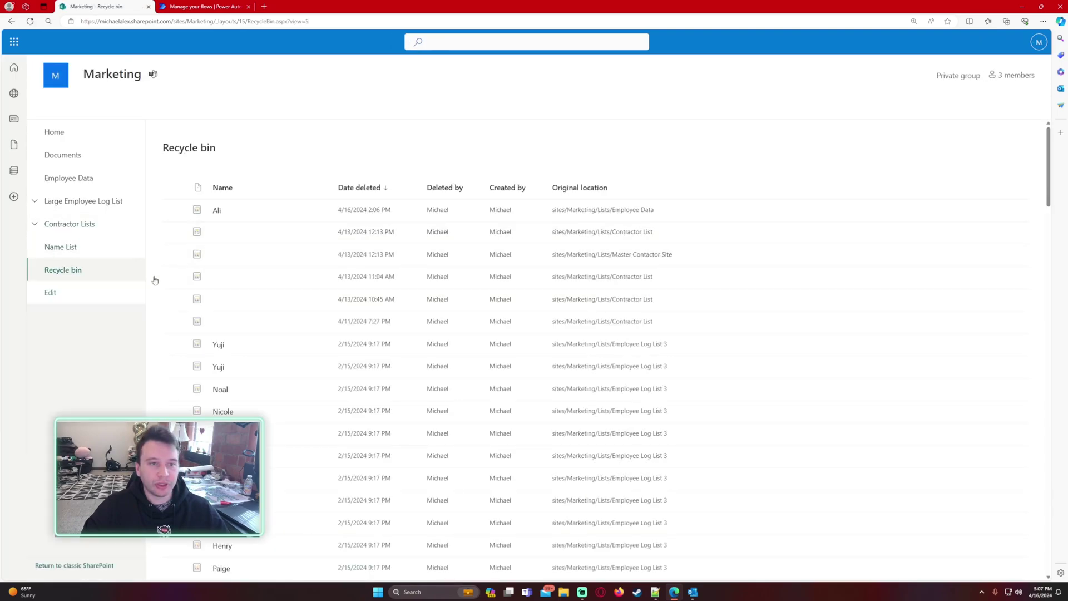
pyautogui.click(293, 210)
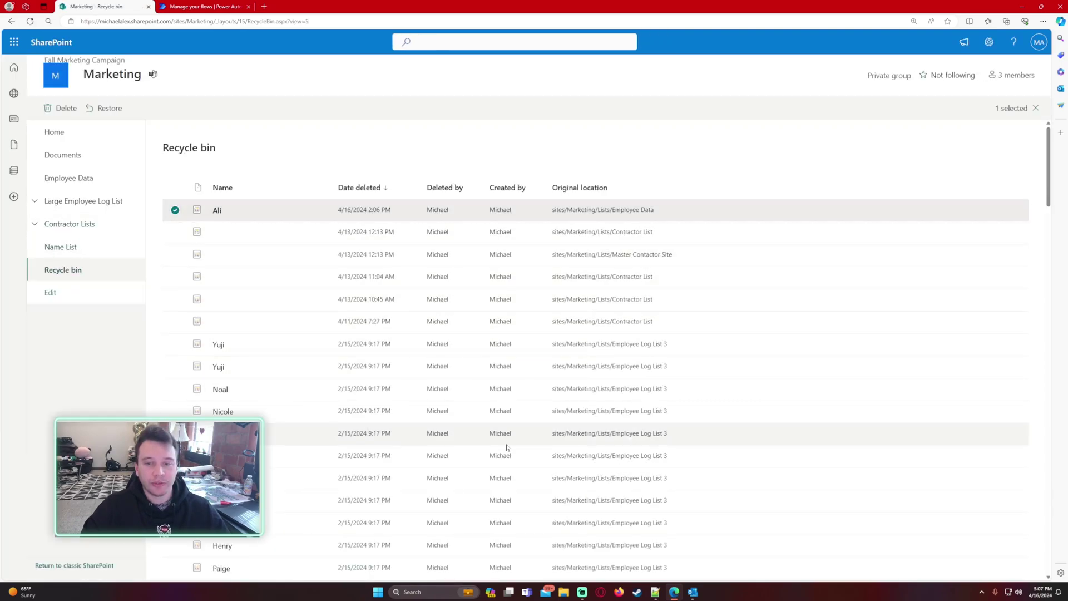
pyautogui.scroll(-6, 460, 367)
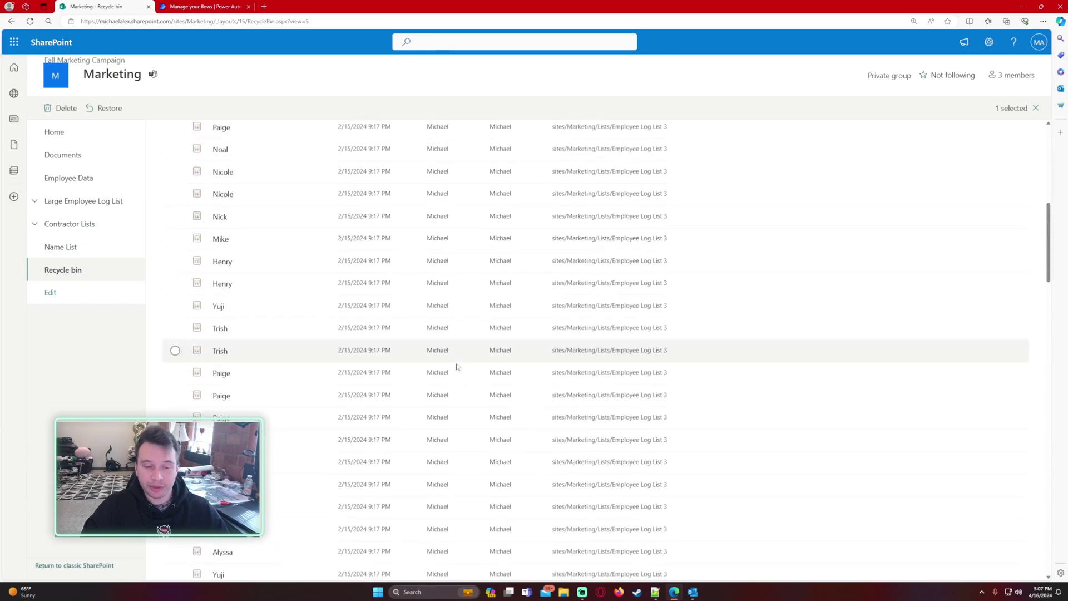
pyautogui.scroll(-10, 457, 367)
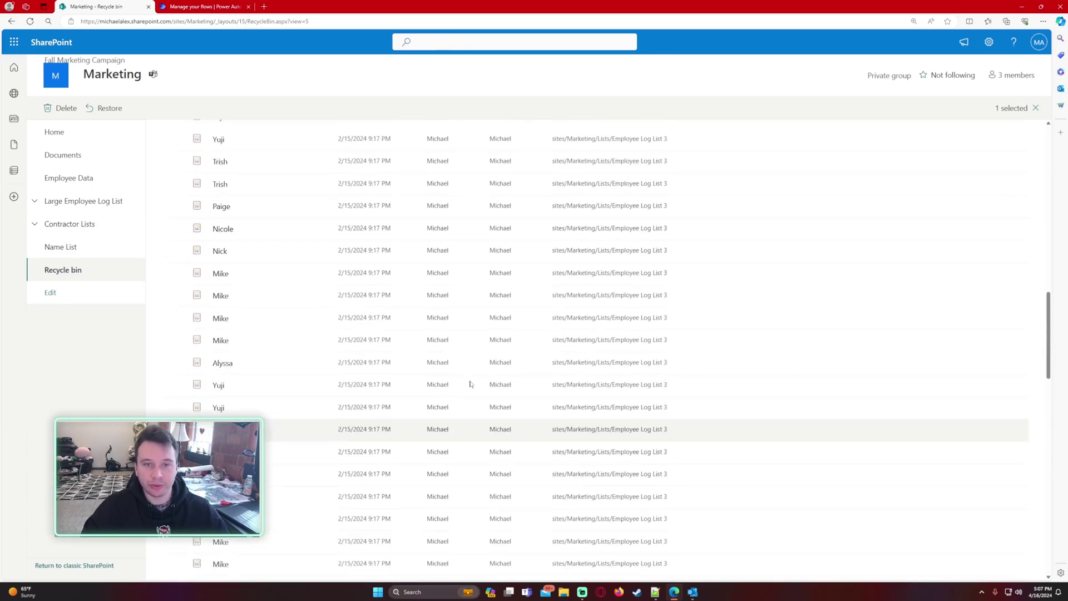
pyautogui.scroll(15, 470, 384)
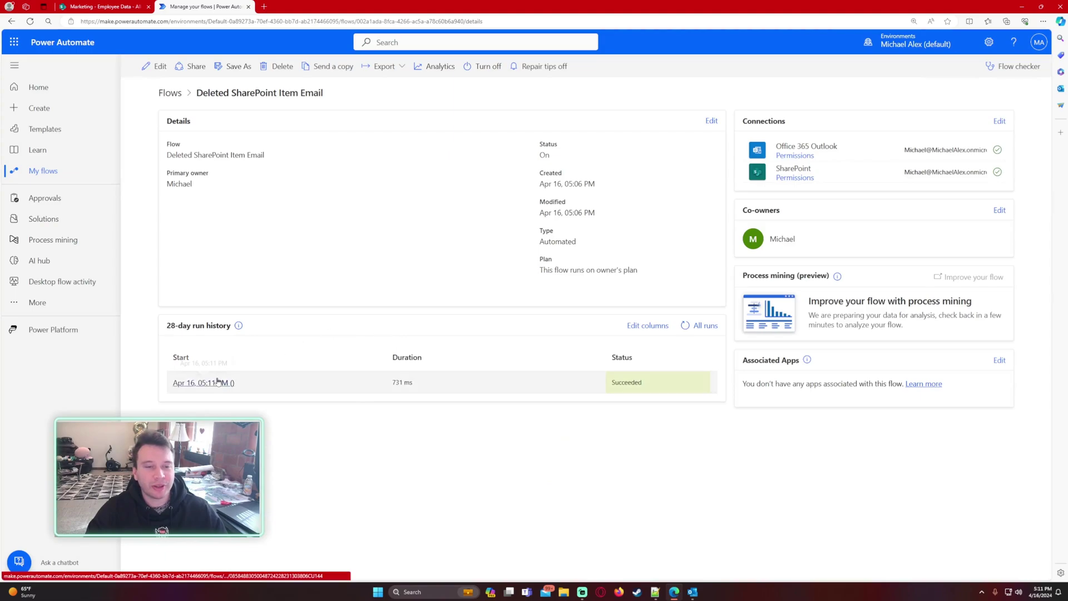
# - Open the 05:11 PM run and inspect the trigger and Send an email step inputs
pyautogui.click(217, 382)
pyautogui.hotkey('ctrl', '+')
pyautogui.hotkey('ctrl', '+')
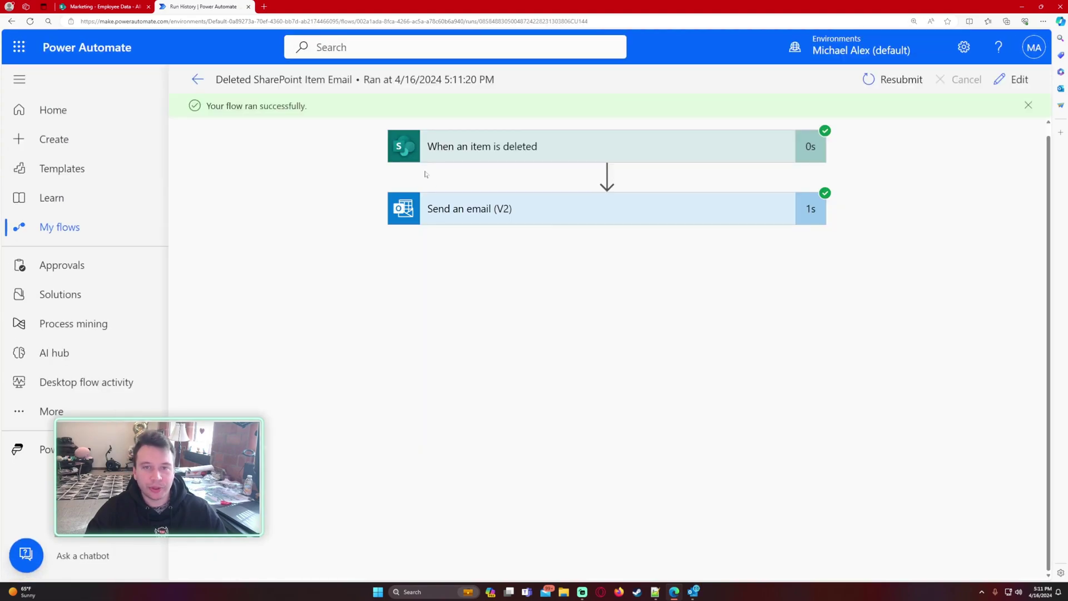
pyautogui.click(507, 151)
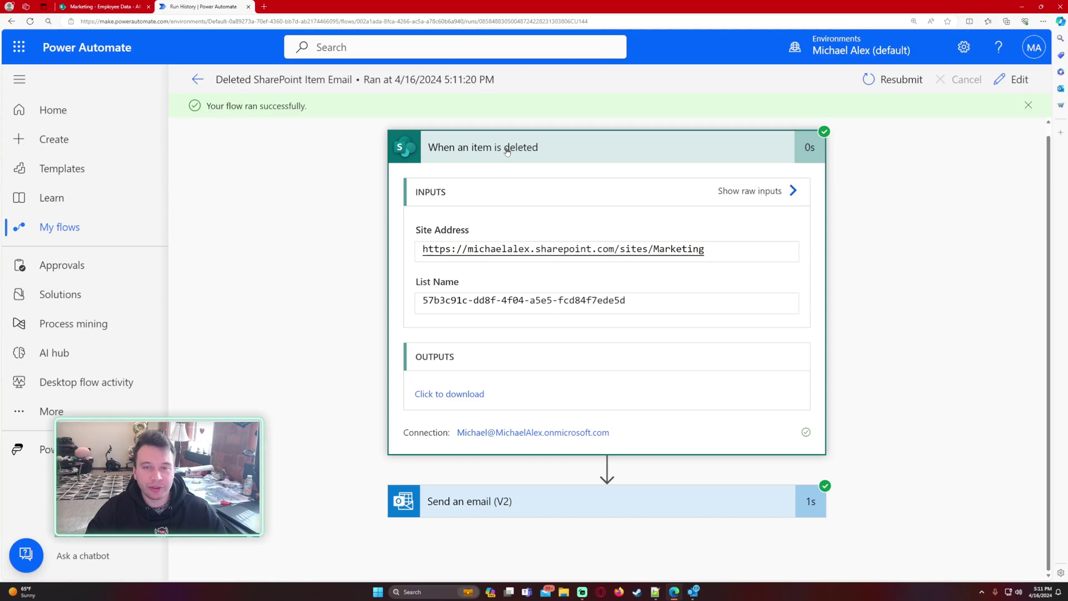
pyautogui.click(505, 146)
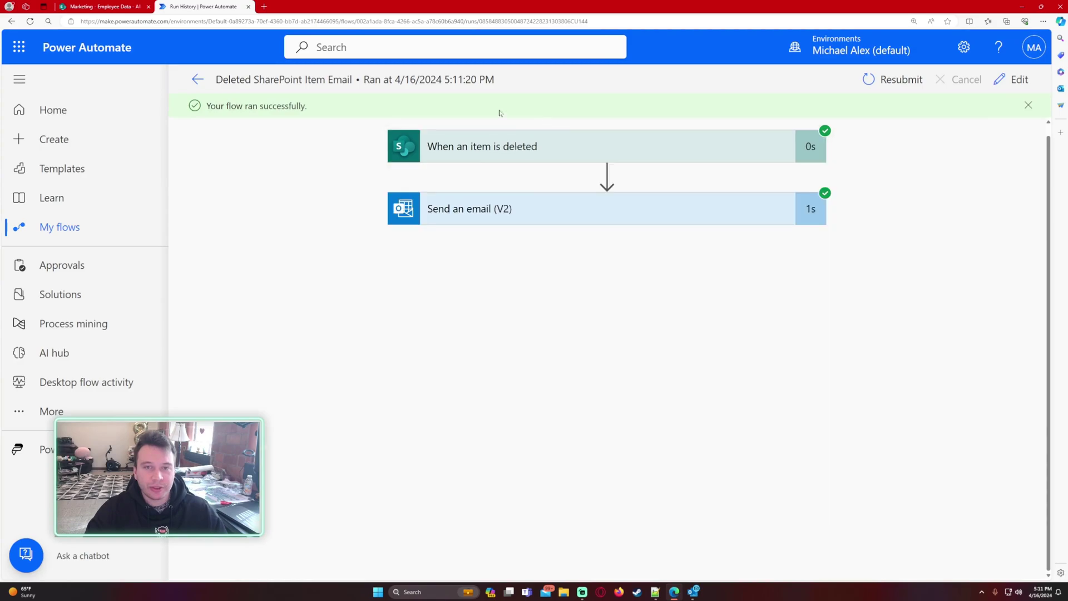
pyautogui.click(495, 222)
pyautogui.click(468, 399)
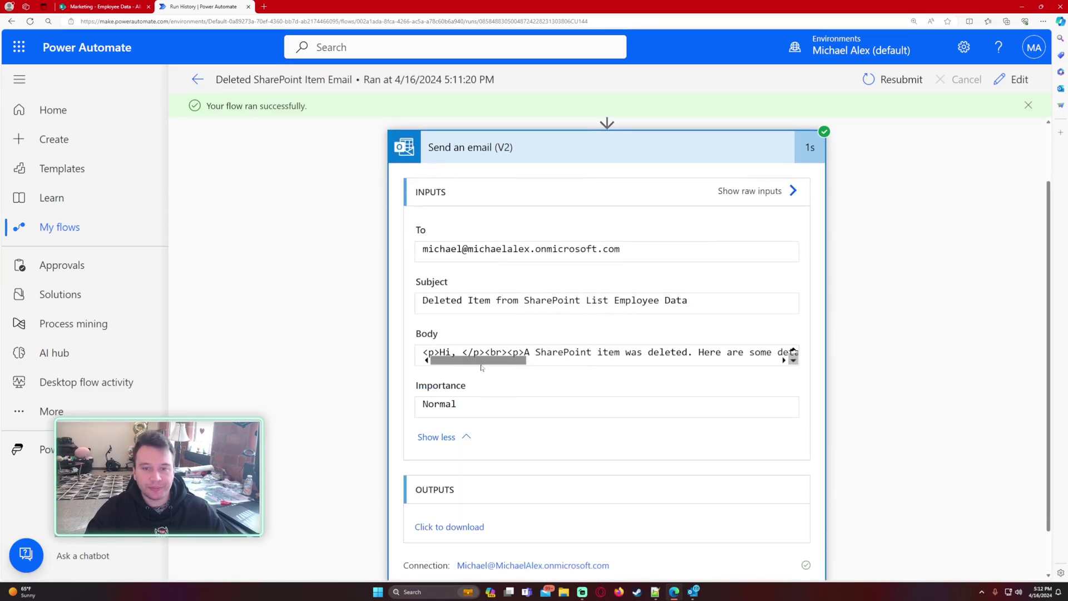
pyautogui.moveTo(478, 360); pyautogui.dragTo(410, 373)
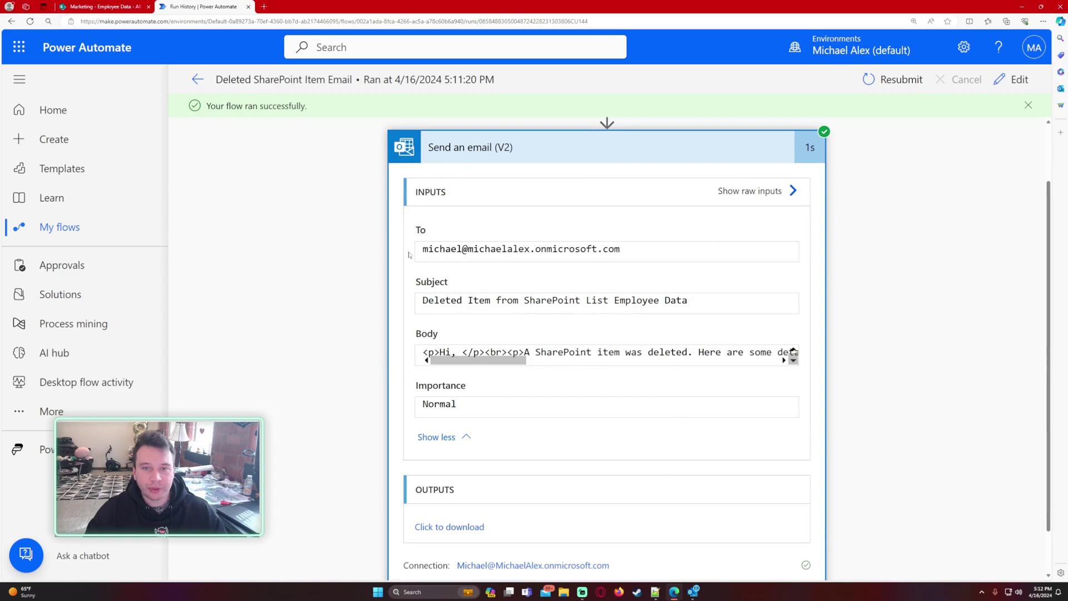
pyautogui.scroll(-1, 351, 247)
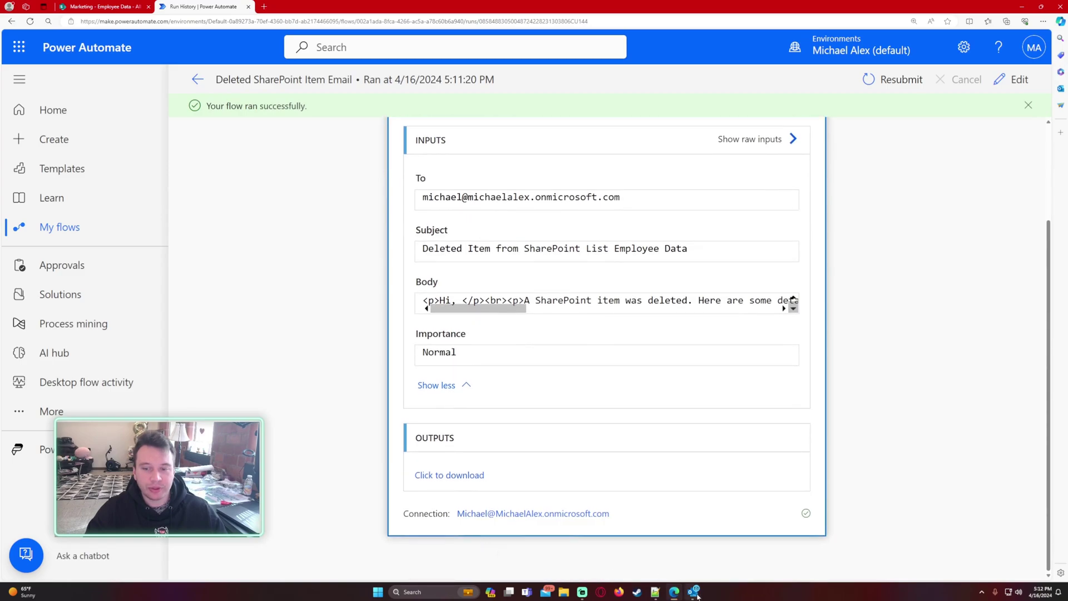
# - Open the 'Deleted Item from SharePoint List Employee Data' email and highlight its ID 8 and Deleted By lines
pyautogui.moveTo(693, 591)
pyautogui.click(686, 553)
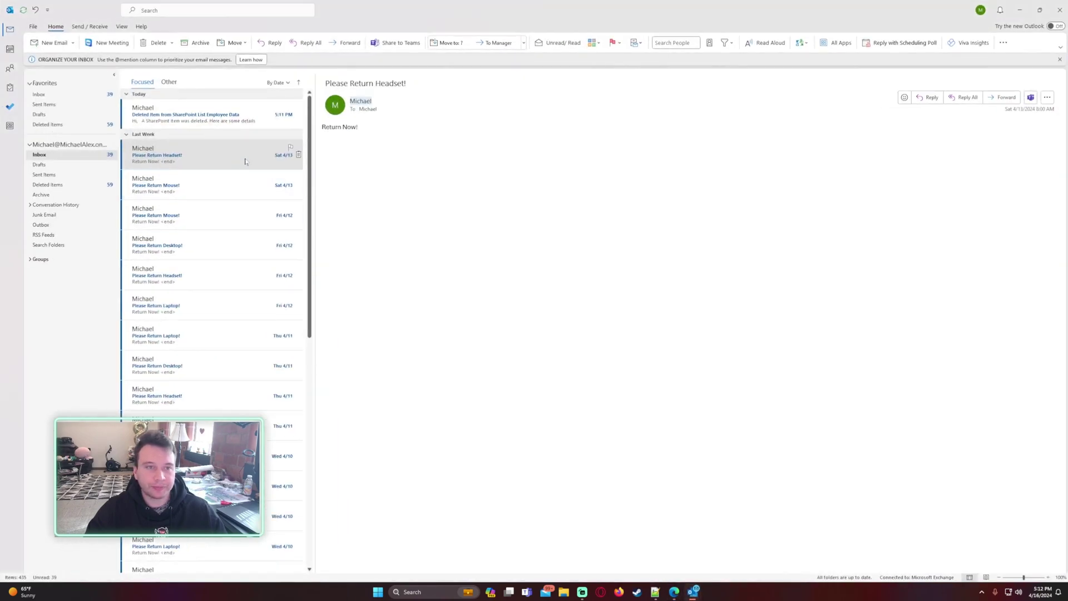
pyautogui.click(212, 114)
pyautogui.scroll(1, 687, 264)
pyautogui.scroll(3, 687, 264)
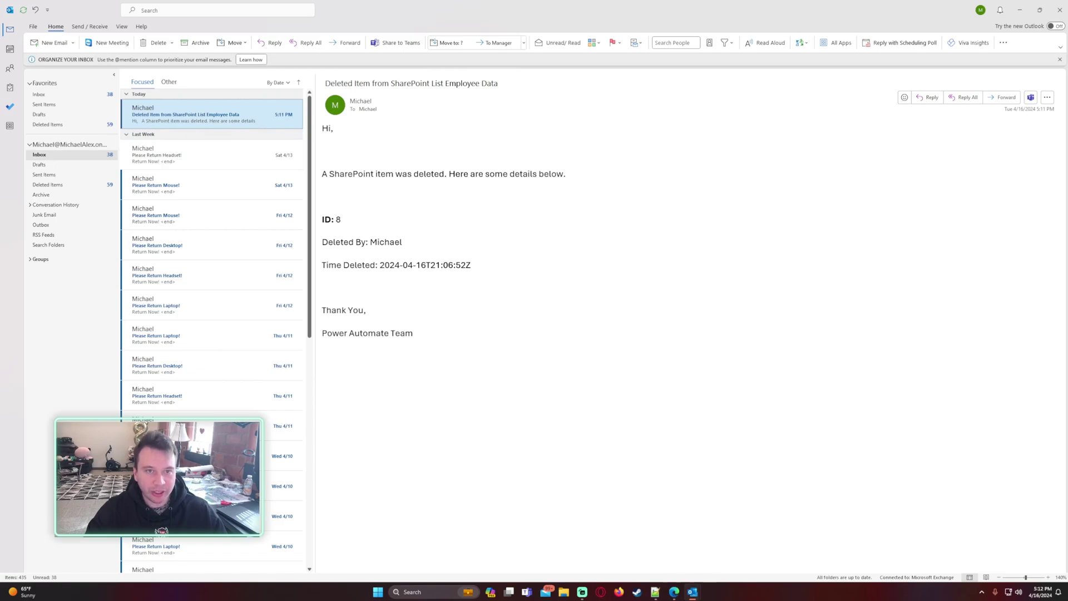
pyautogui.moveTo(329, 174); pyautogui.dragTo(493, 174)
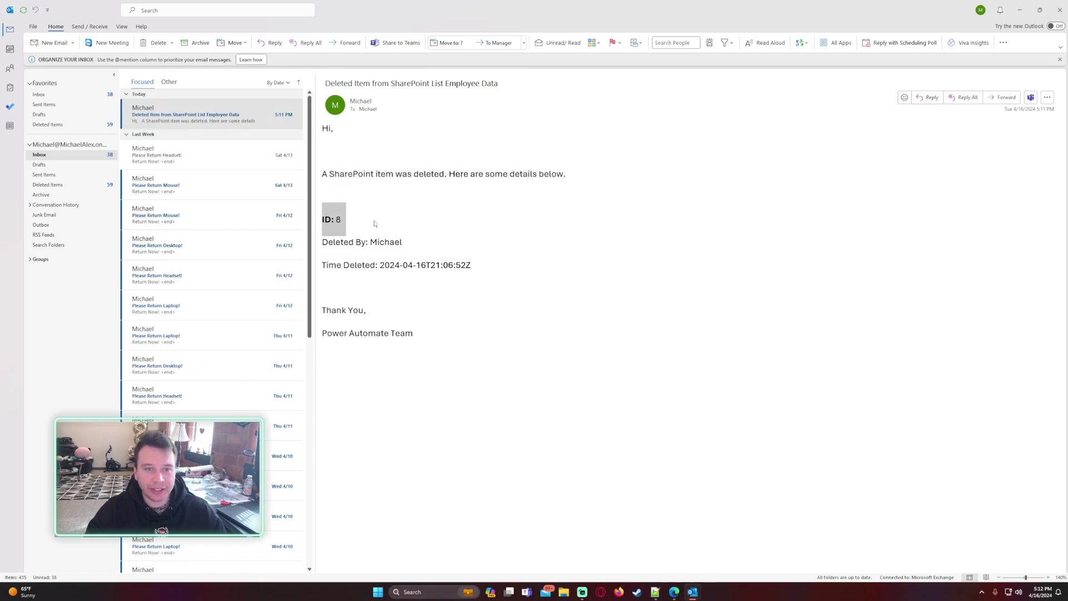
pyautogui.moveTo(323, 242); pyautogui.dragTo(443, 254)
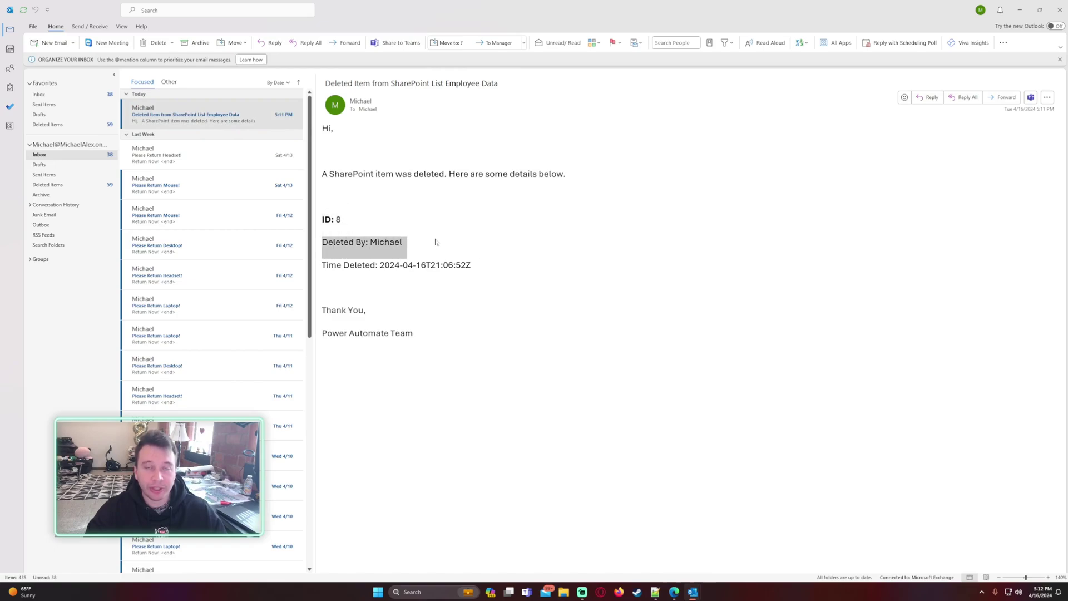
pyautogui.scroll(1, 463, 241)
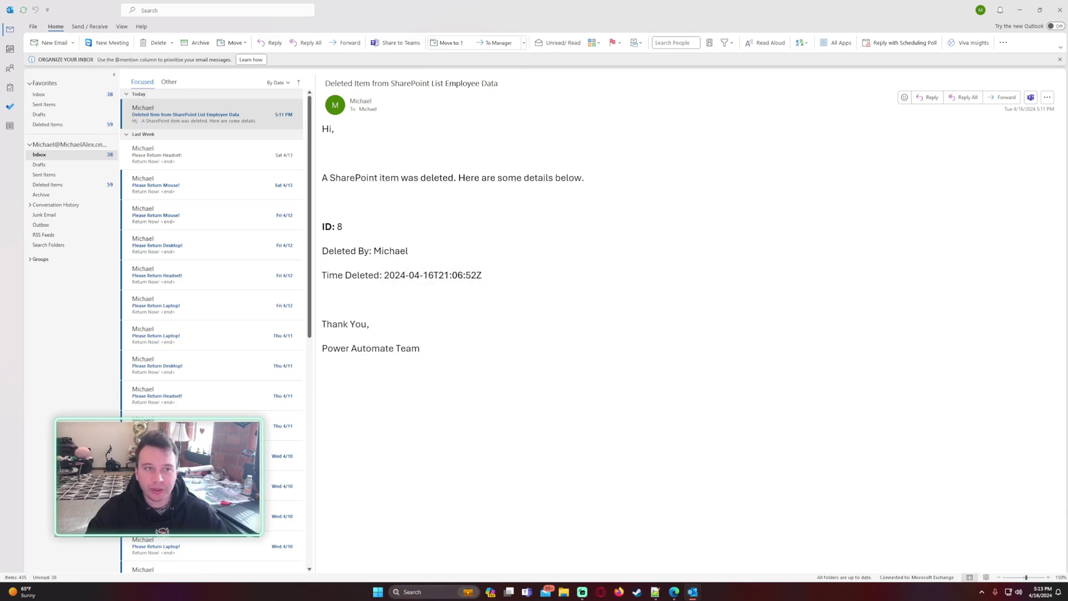
# - Return from Outlook to the flow editor and open the email step's parameters
pyautogui.click(1020, 9)
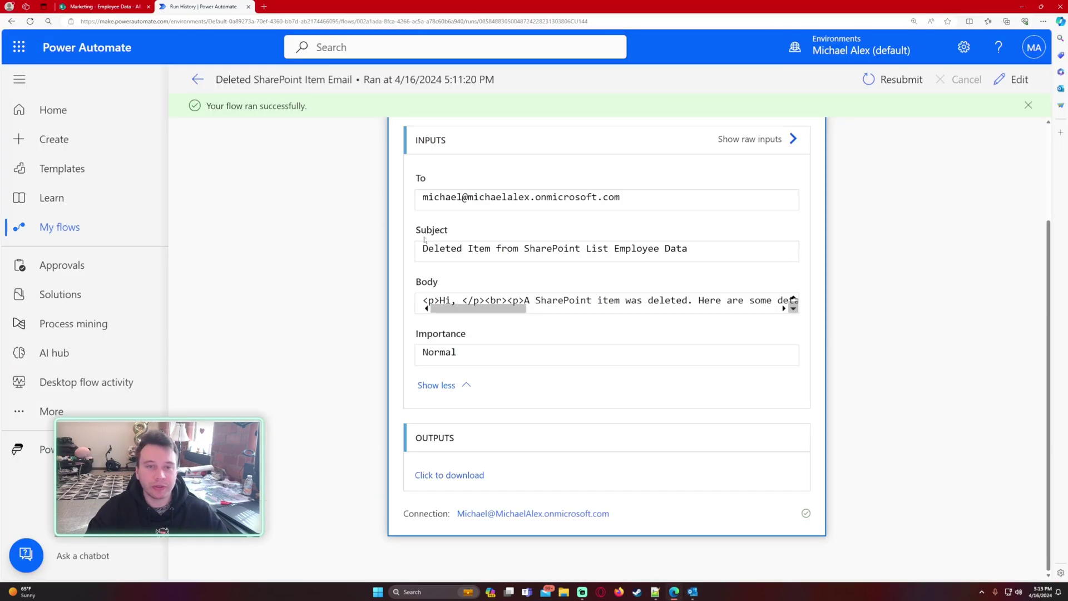
pyautogui.click(207, 83)
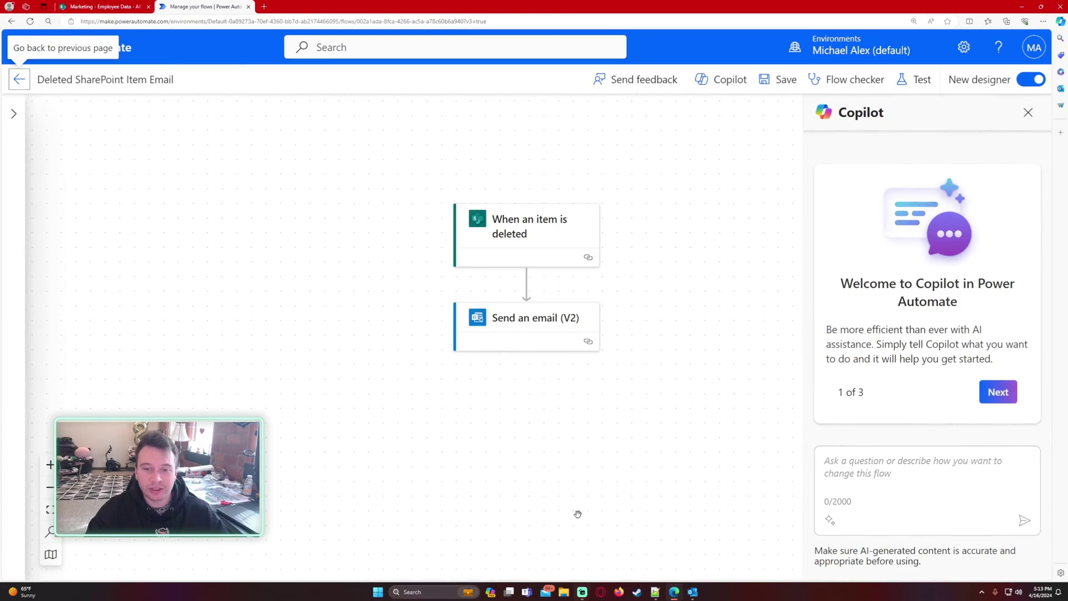
pyautogui.click(539, 325)
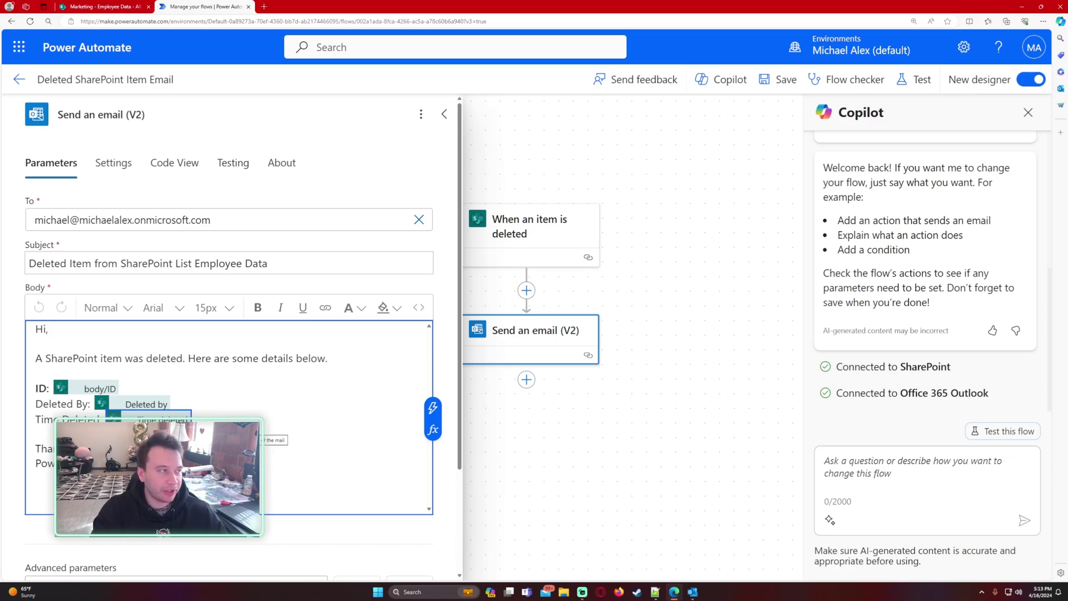
# - Delete the Time Deleted token from the email body and start an empty expression for it
pyautogui.scroll(-1, 228, 334)
pyautogui.press('BackSpace')
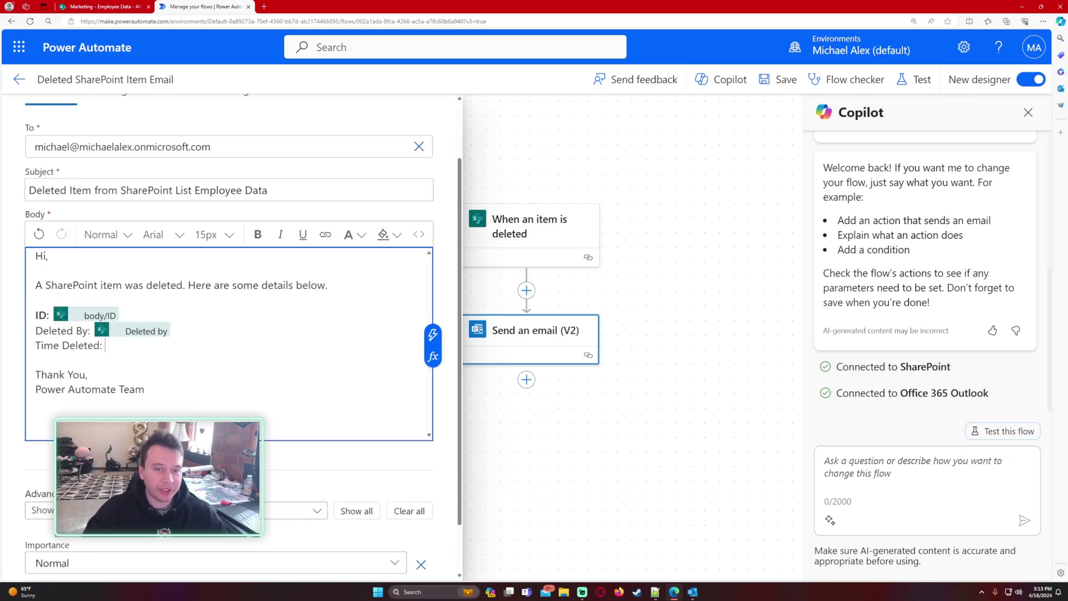
pyautogui.click(433, 356)
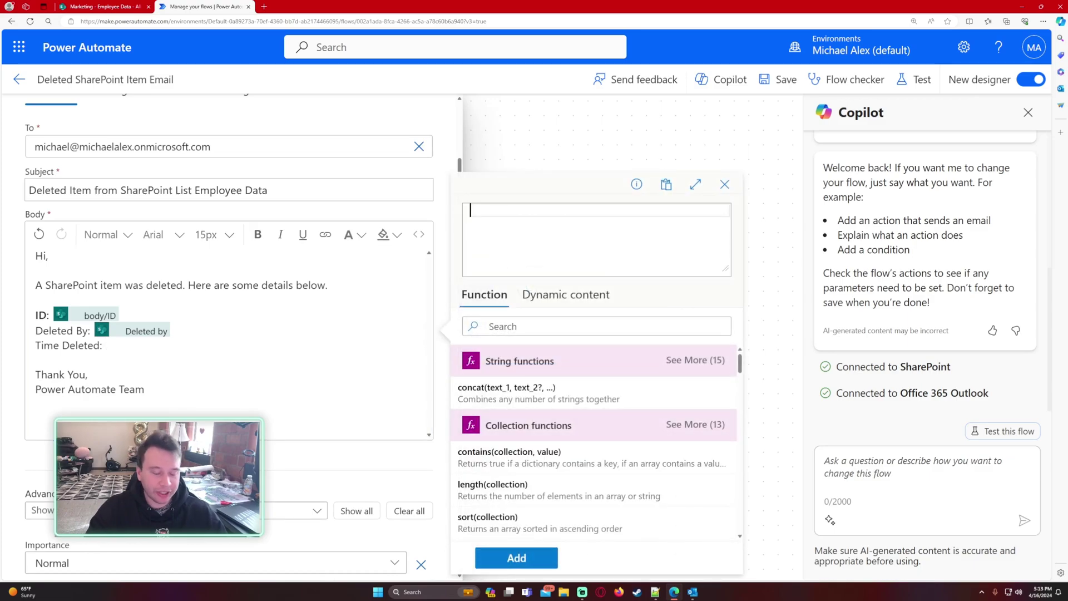
# - Build convertFromUtc around the pasted triggerOutputs()?['body/TimeDeleted'] value, cleaning out stray characters
pyautogui.write('conv')
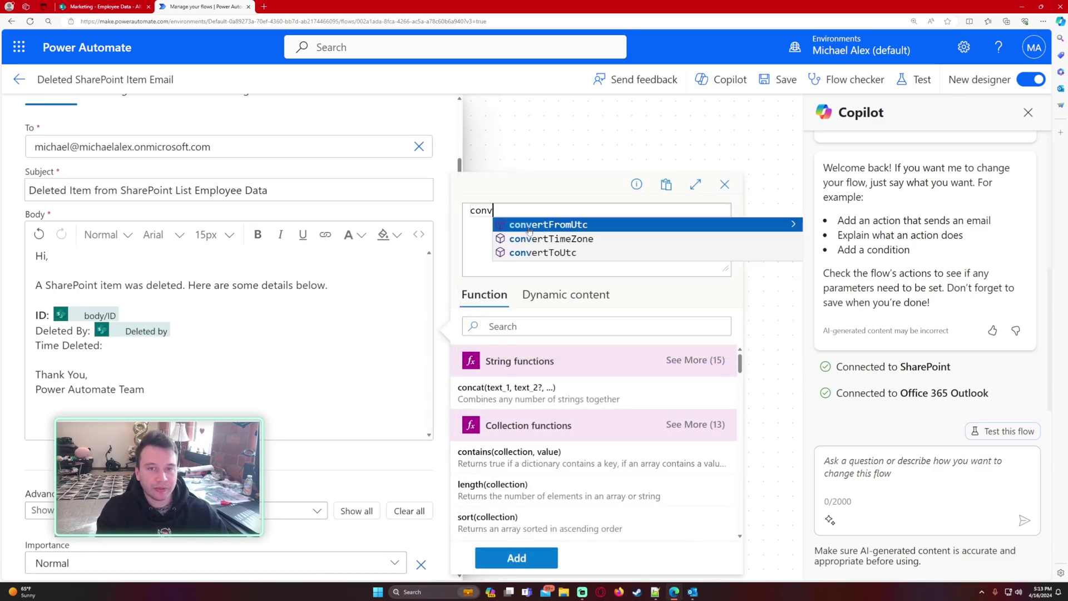
pyautogui.write('ertFromUtC(*')
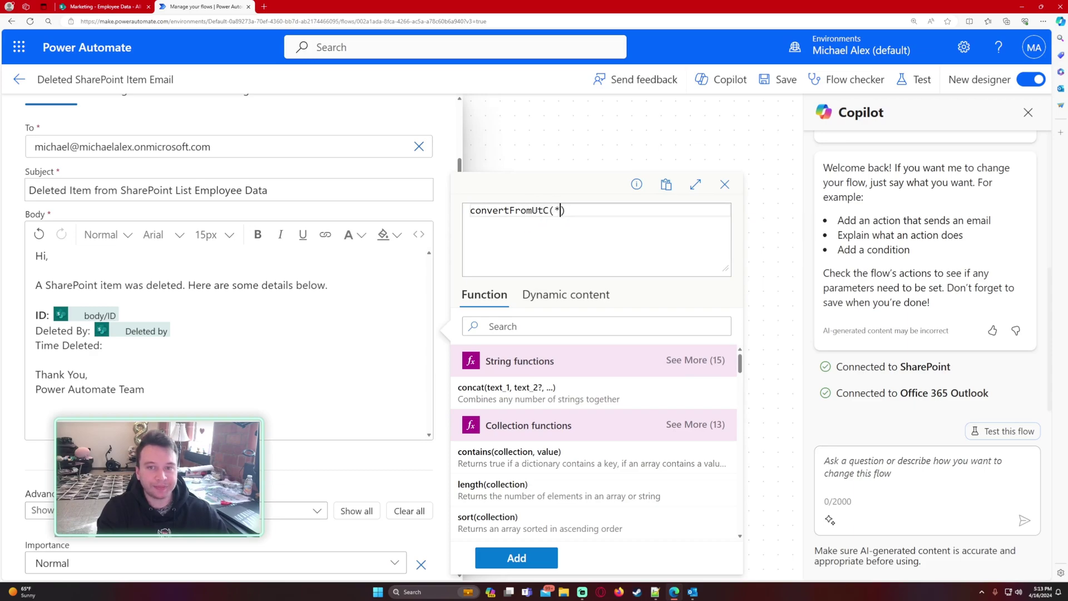
pyautogui.press('BackSpace')
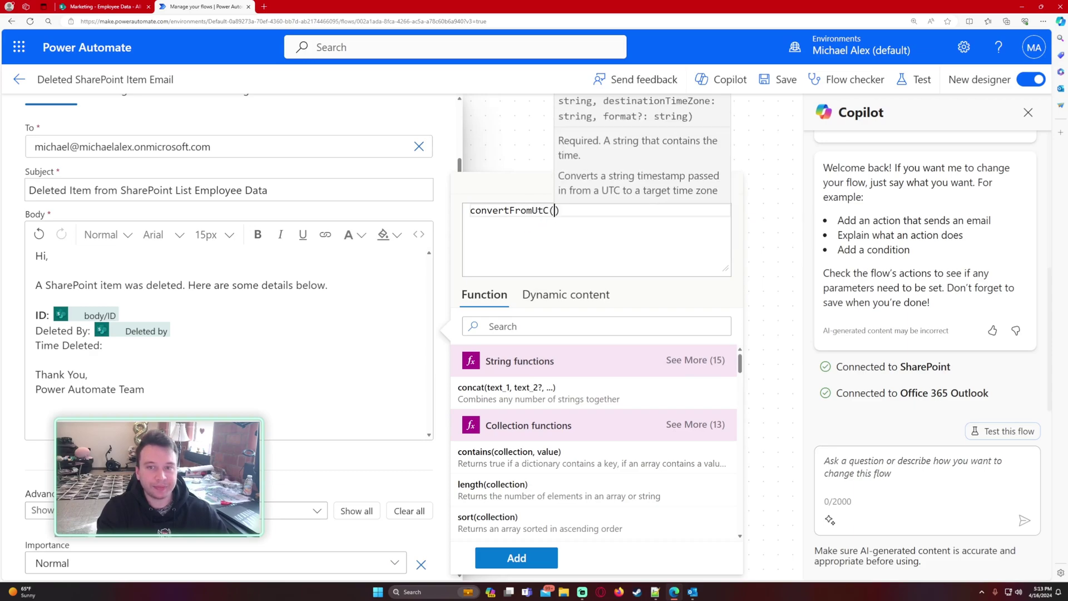
pyautogui.write("@{triggerOutputs()?['body/TimeDeleted']}")
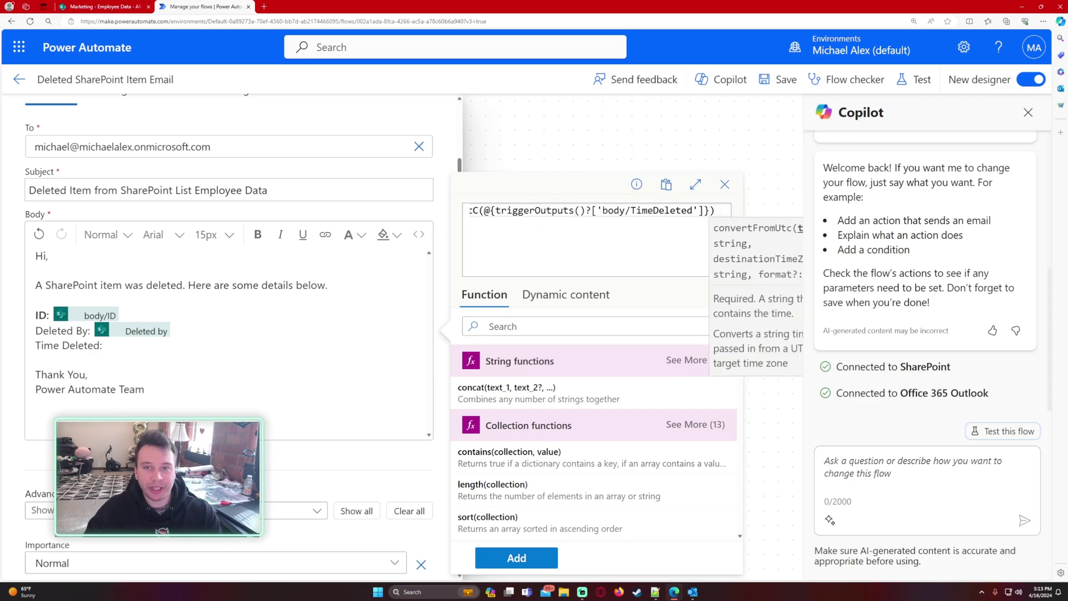
pyautogui.press('BackSpace')
pyautogui.click(494, 210)
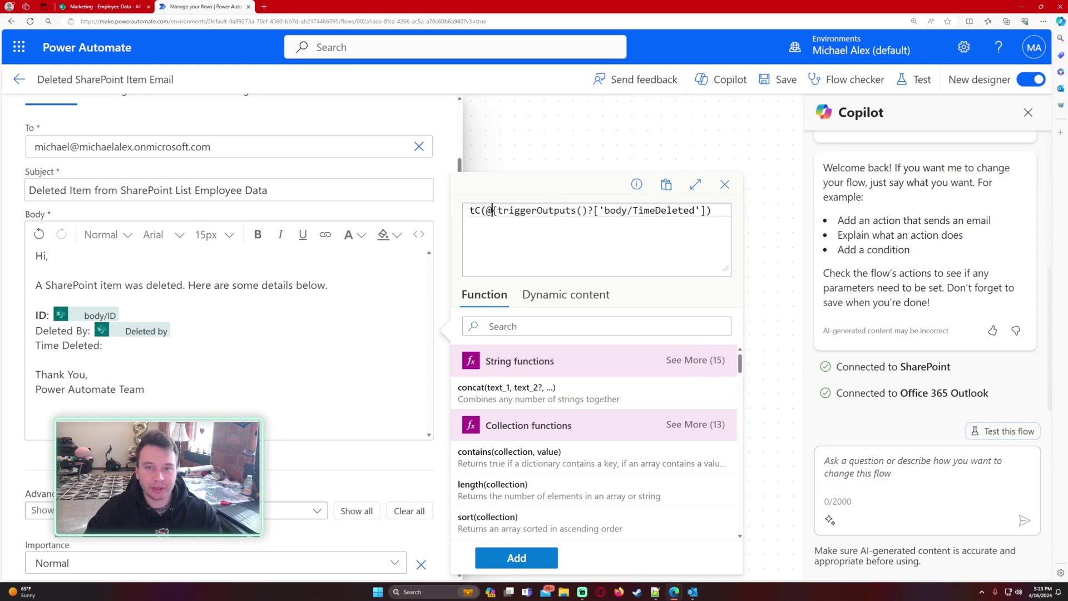
pyautogui.press('BackSpace')
pyautogui.press('BackSpace')
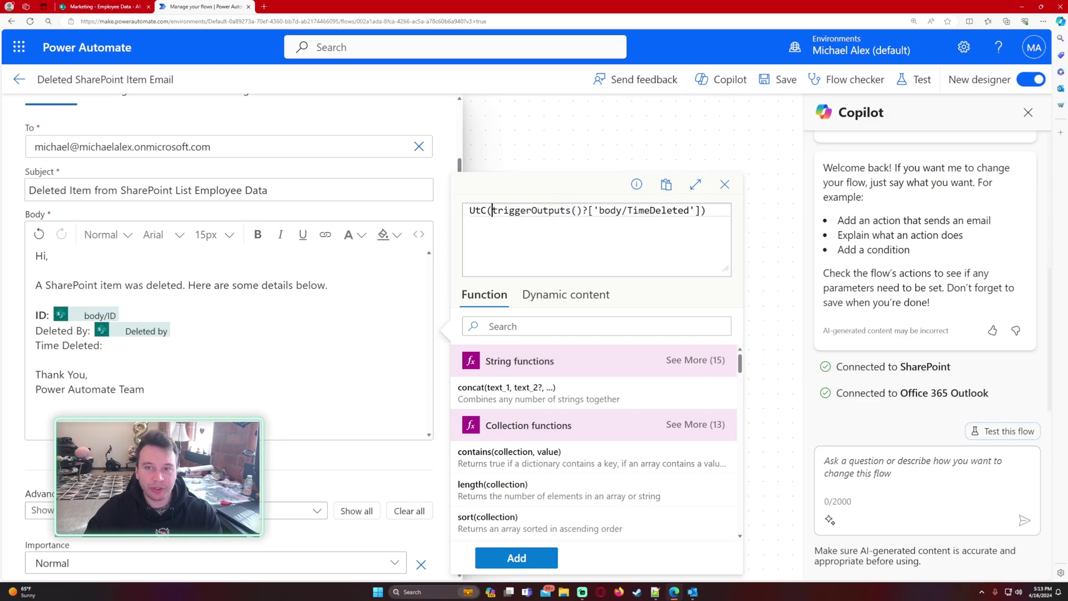
pyautogui.moveTo(704, 210); pyautogui.dragTo(492, 210)
pyautogui.click(492, 210)
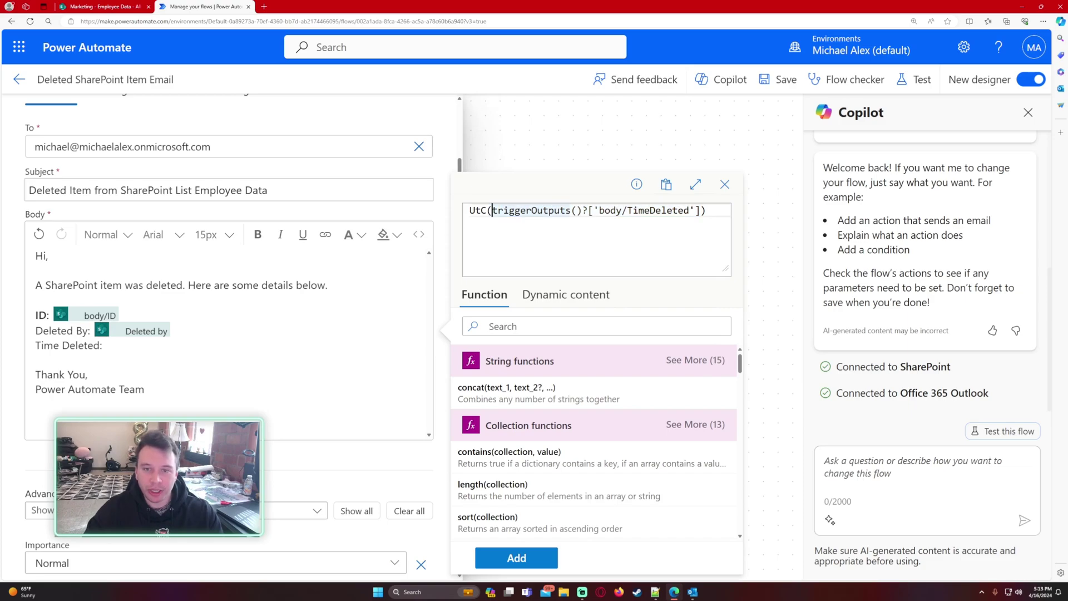
pyautogui.click(700, 210)
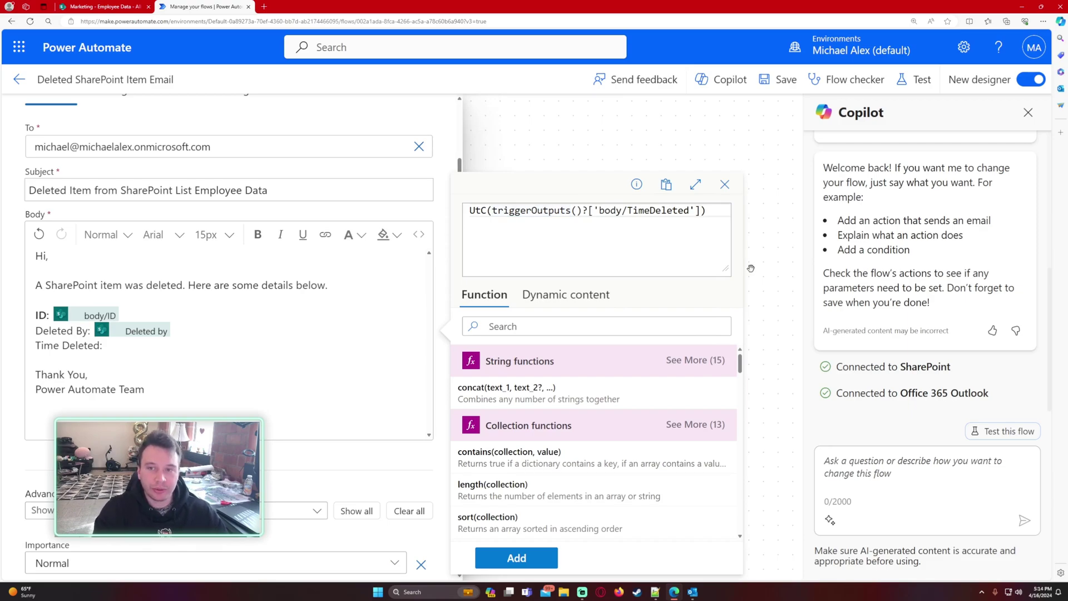
# - Add the 'Eastern Standard Time' zone and 'yyyy-MM-dd_hh_mm' format arguments to the expression
pyautogui.write(',')
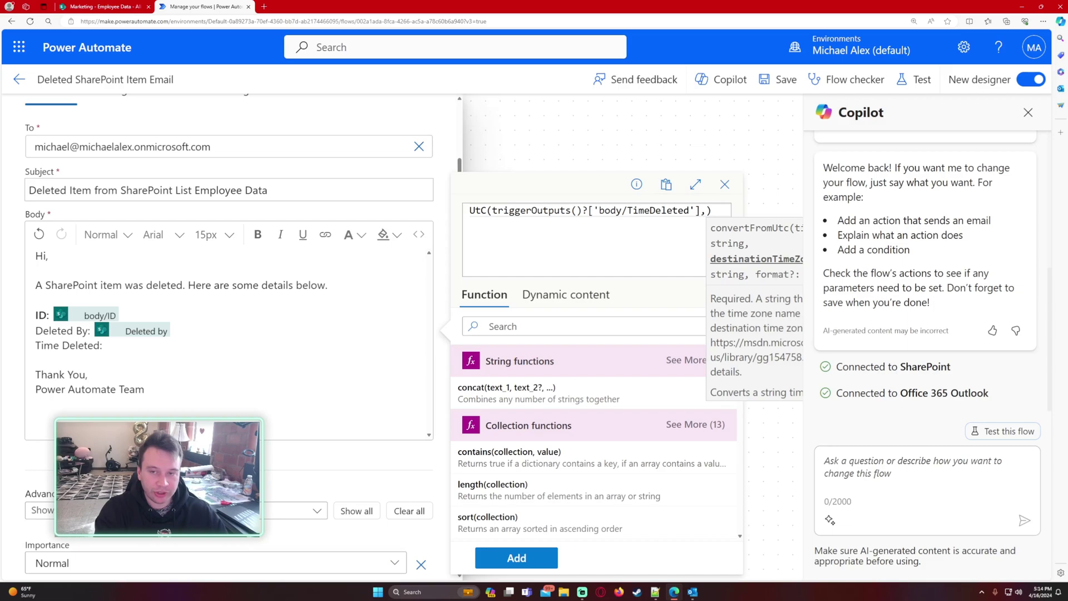
pyautogui.write("'Eastern S")
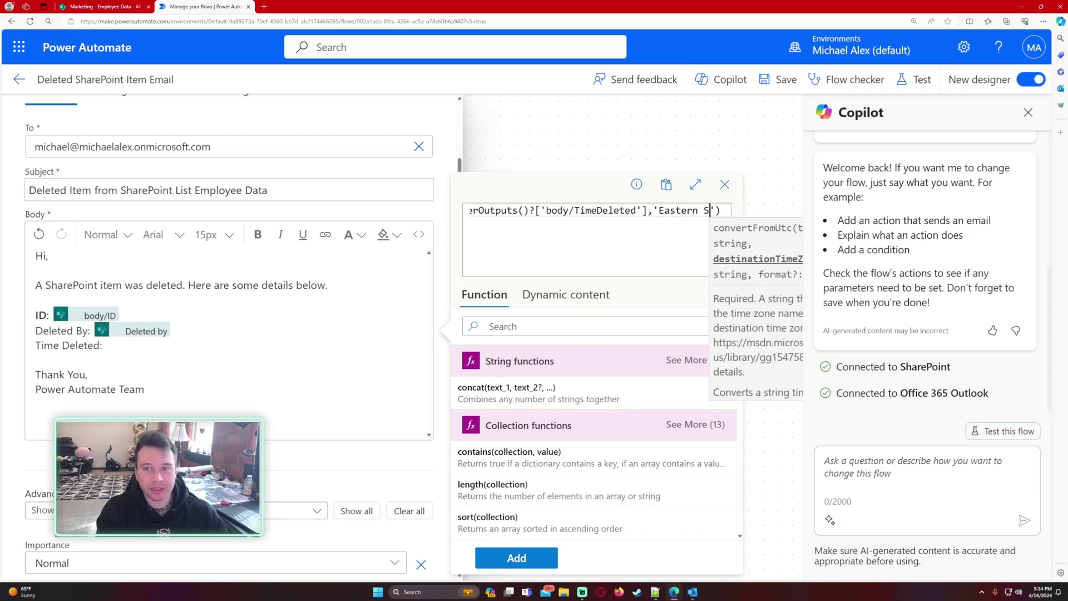
pyautogui.write('tandard Tim')
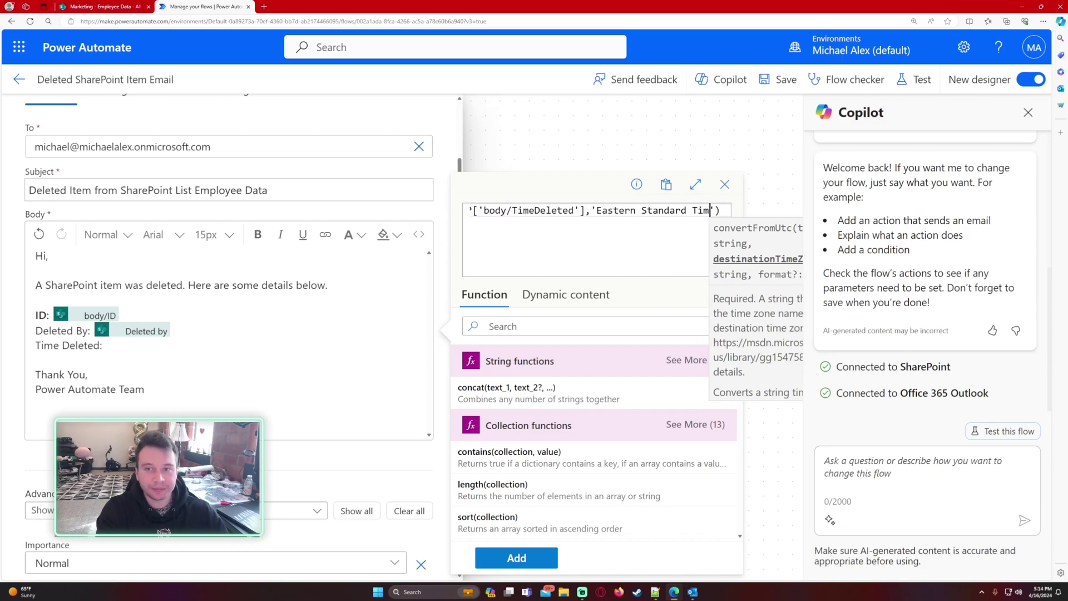
pyautogui.write('e')
pyautogui.press('Right')
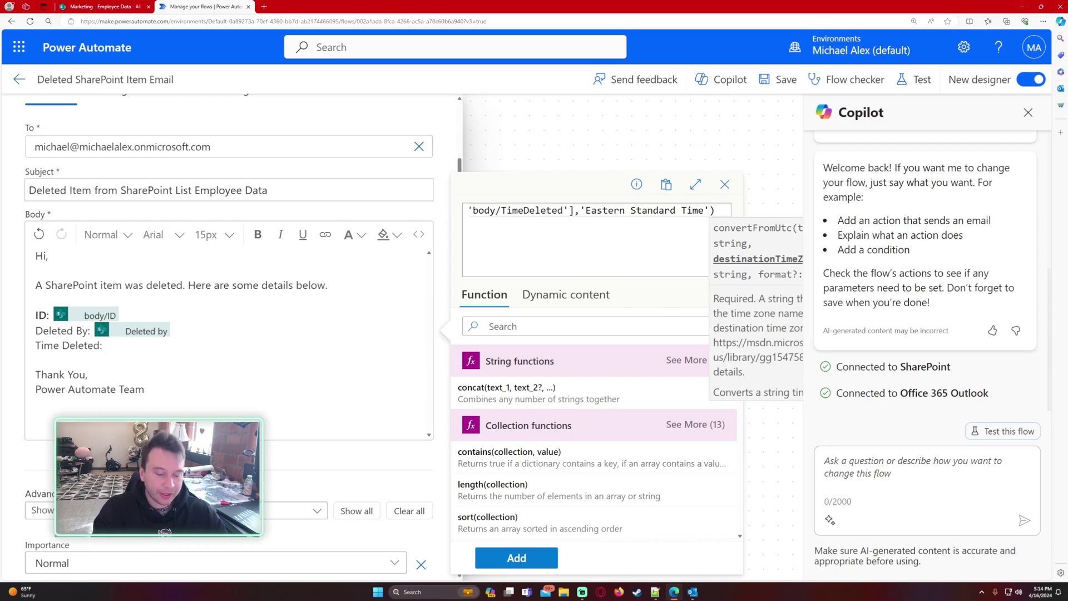
pyautogui.write(',')
pyautogui.write("'yyyy-")
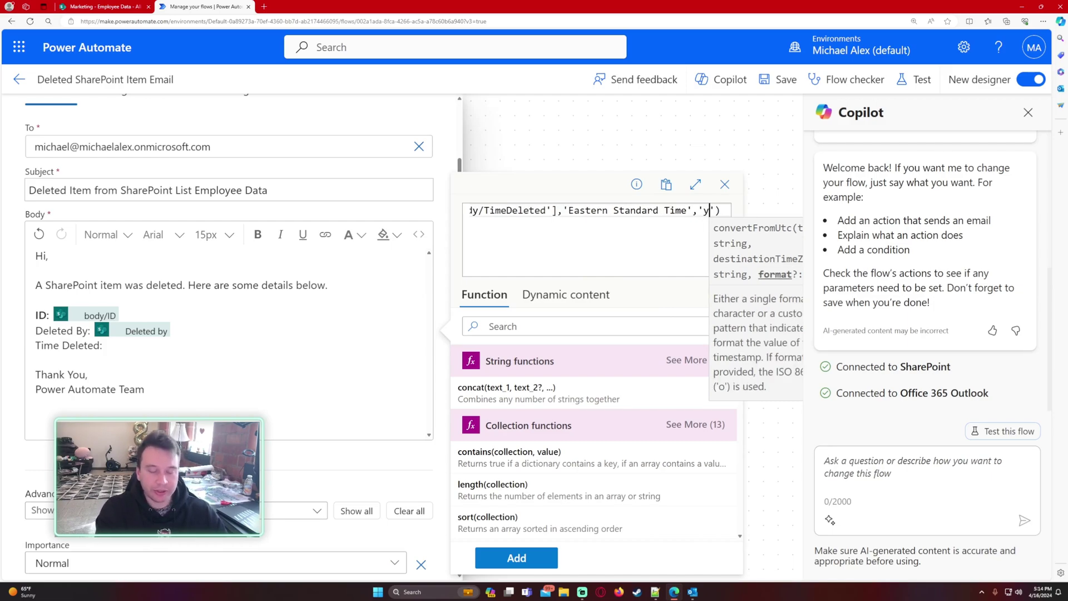
pyautogui.write('MM-dd_')
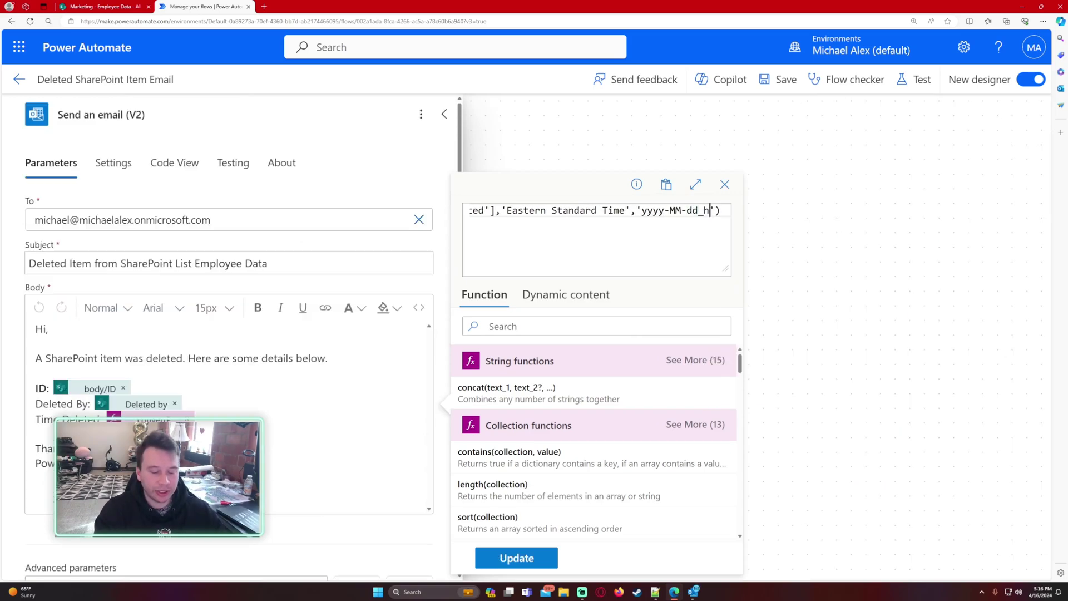
pyautogui.write('h_')
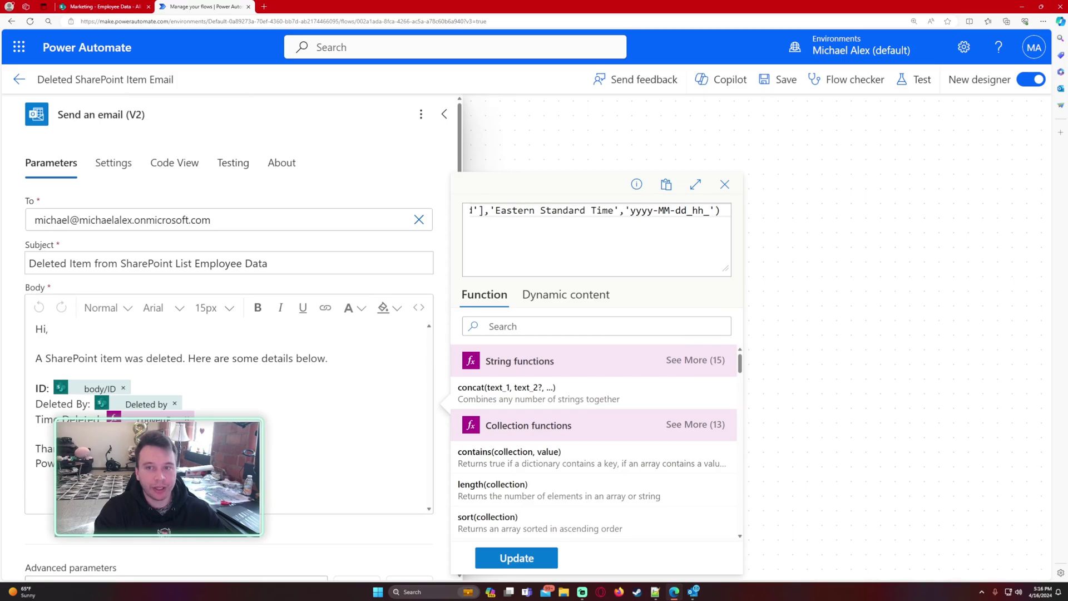
pyautogui.write('mm')
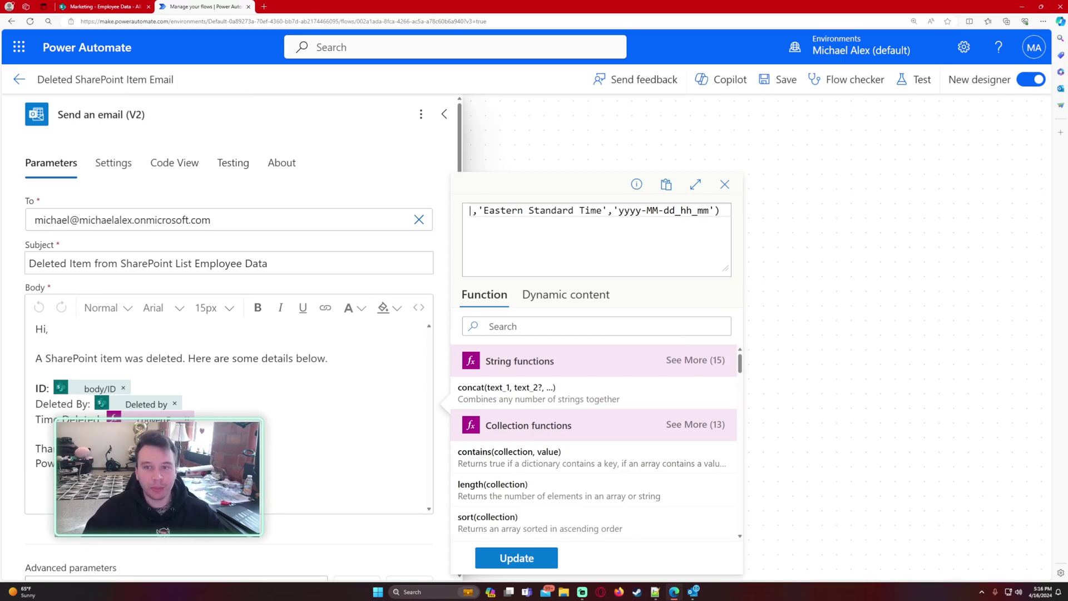
pyautogui.moveTo(677, 210); pyautogui.dragTo(718, 210)
pyautogui.click(694, 210)
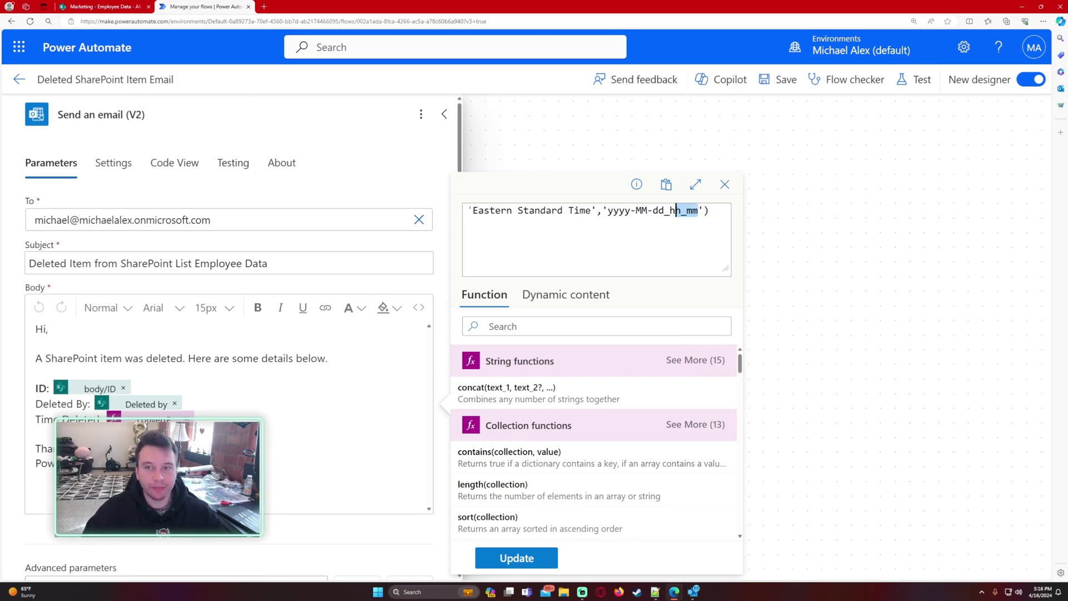
# - Insert the expression into the Time Deleted line, save the flow, and select the expression text
pyautogui.click(520, 554)
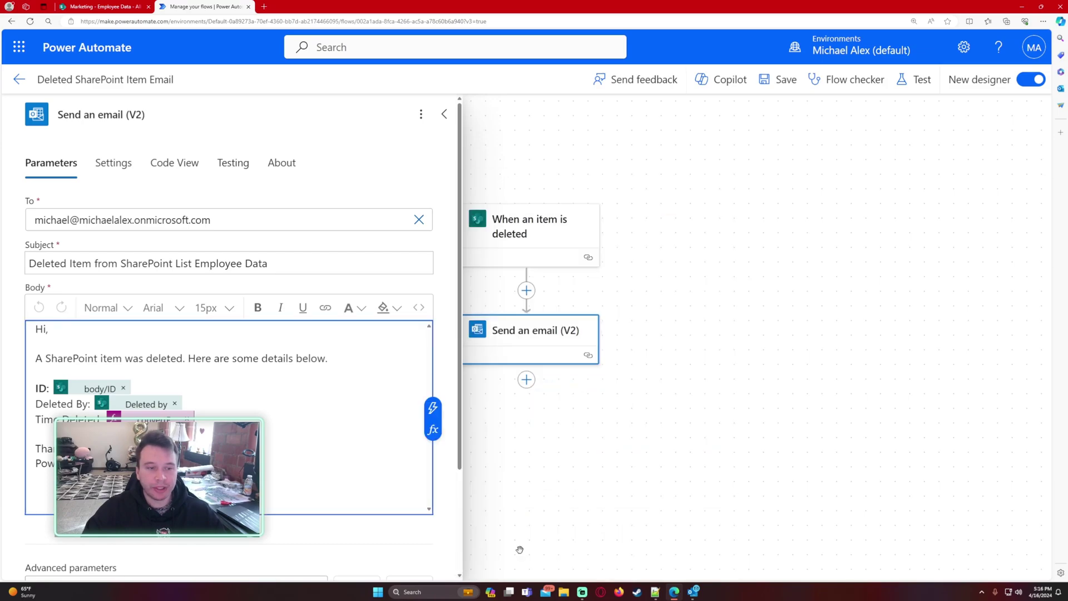
pyautogui.click(778, 79)
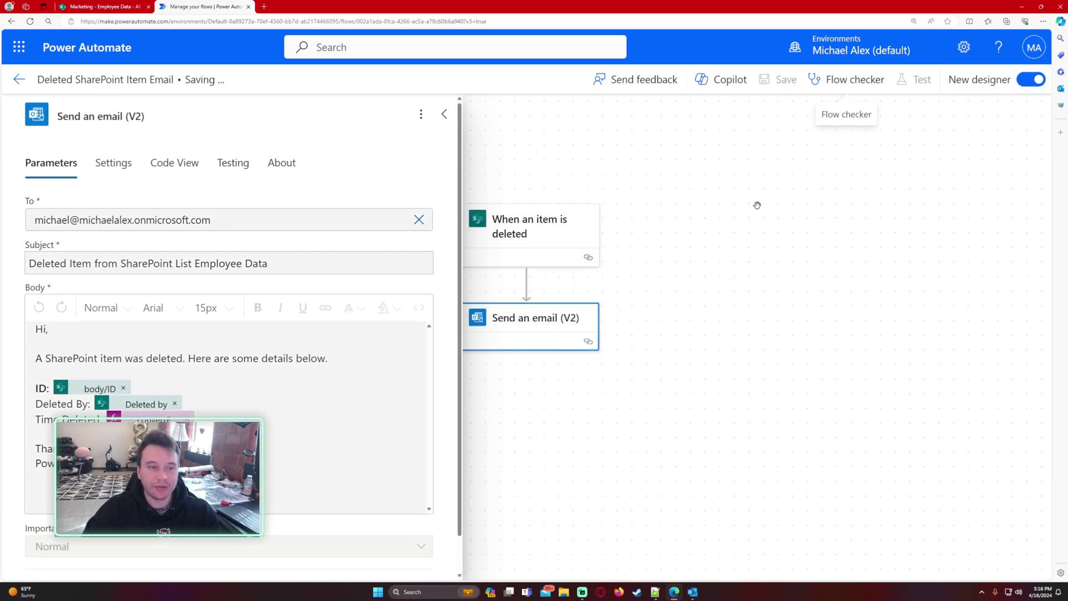
pyautogui.click(155, 443)
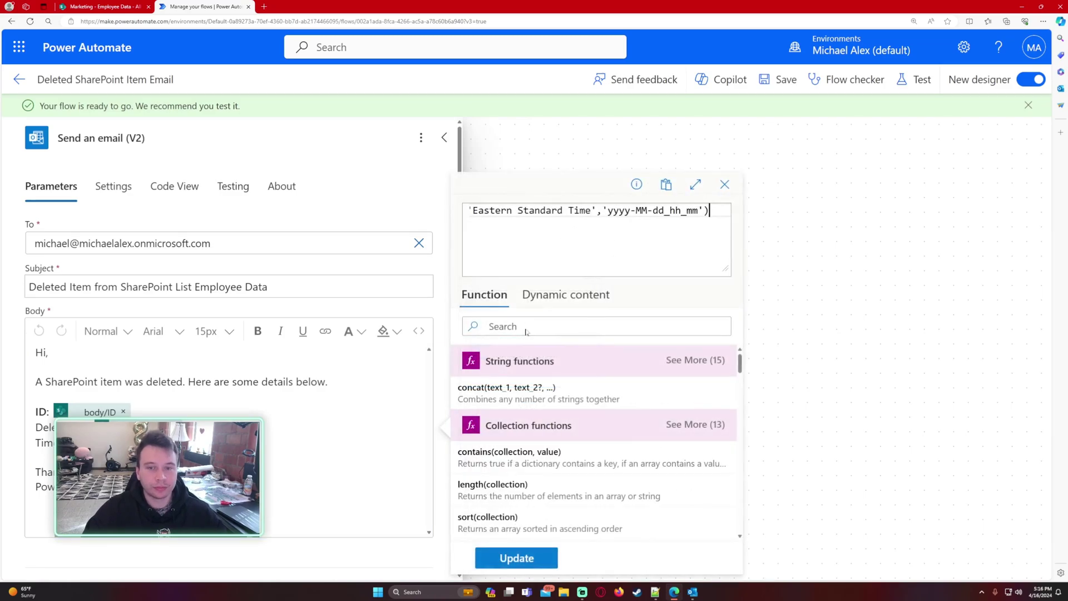
pyautogui.hotkey('ctrl', 'a')
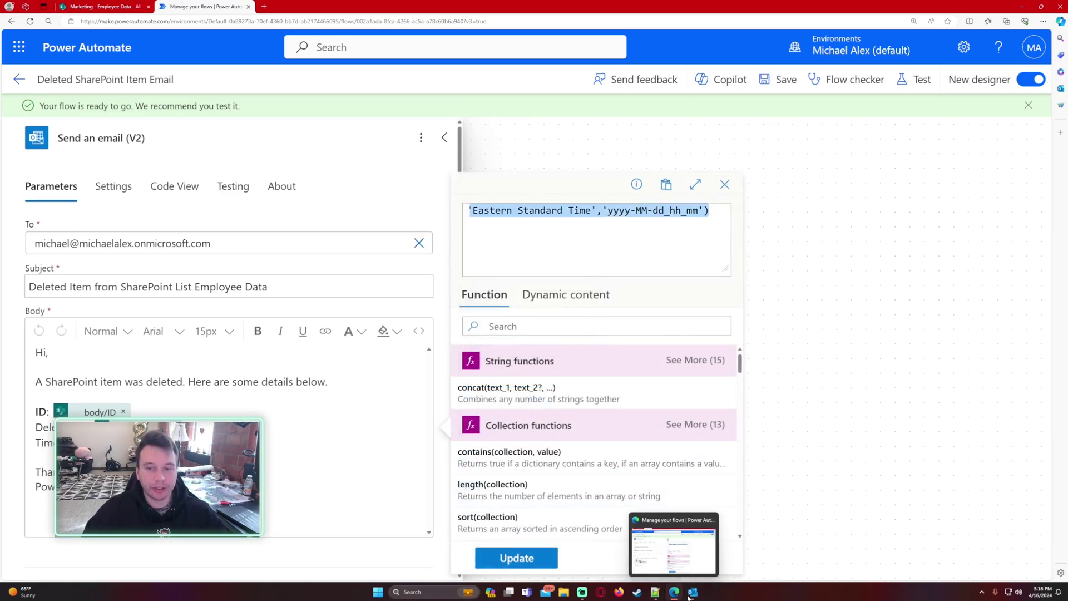
# - Widen the Notepad++ window so the copied time-conversion expression fits on one line
pyautogui.click(656, 592)
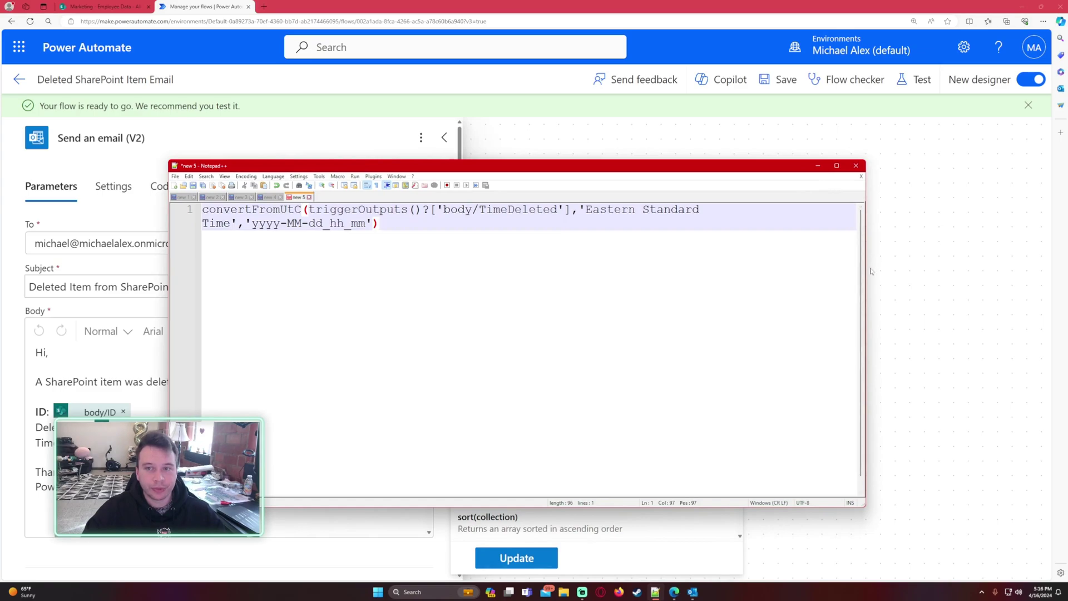
pyautogui.moveTo(865, 271); pyautogui.dragTo(955, 263)
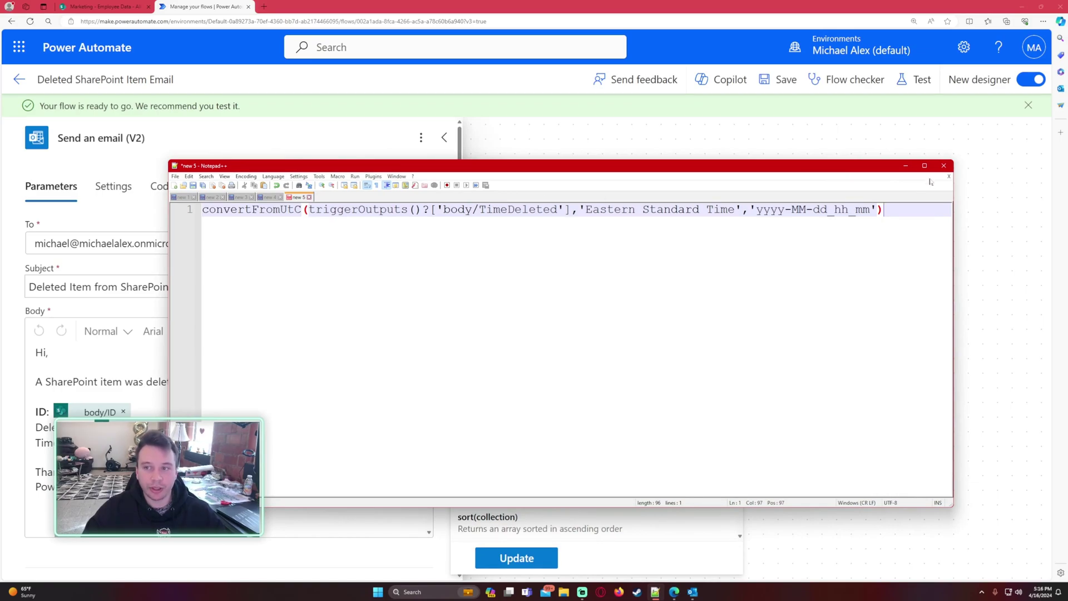
pyautogui.click(906, 166)
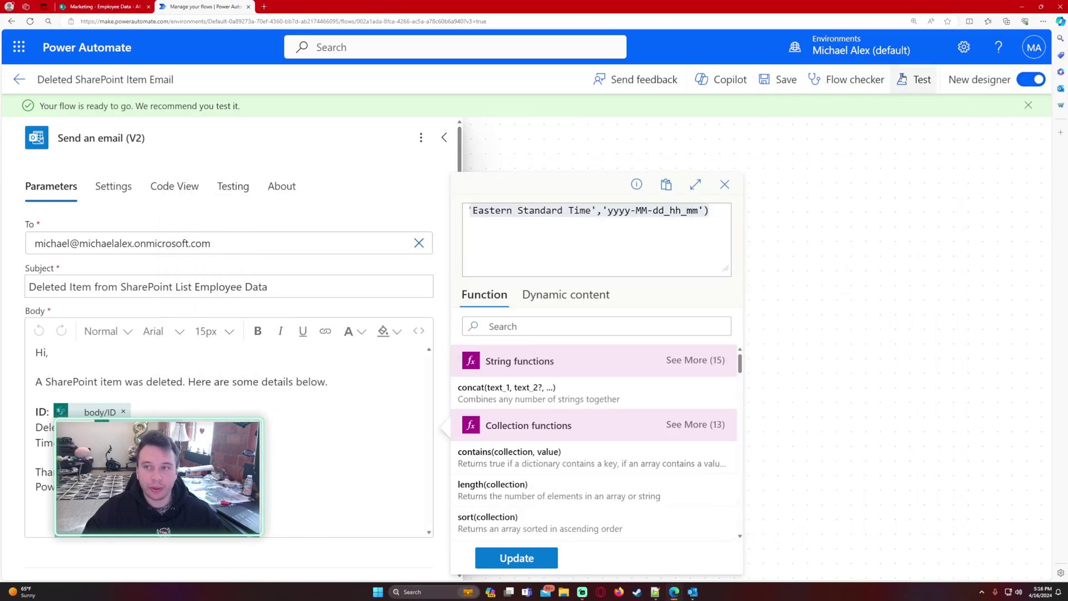
# - Set up a flow test using the recently used trigger from the earlier successful run
pyautogui.click(905, 79)
pyautogui.click(804, 165)
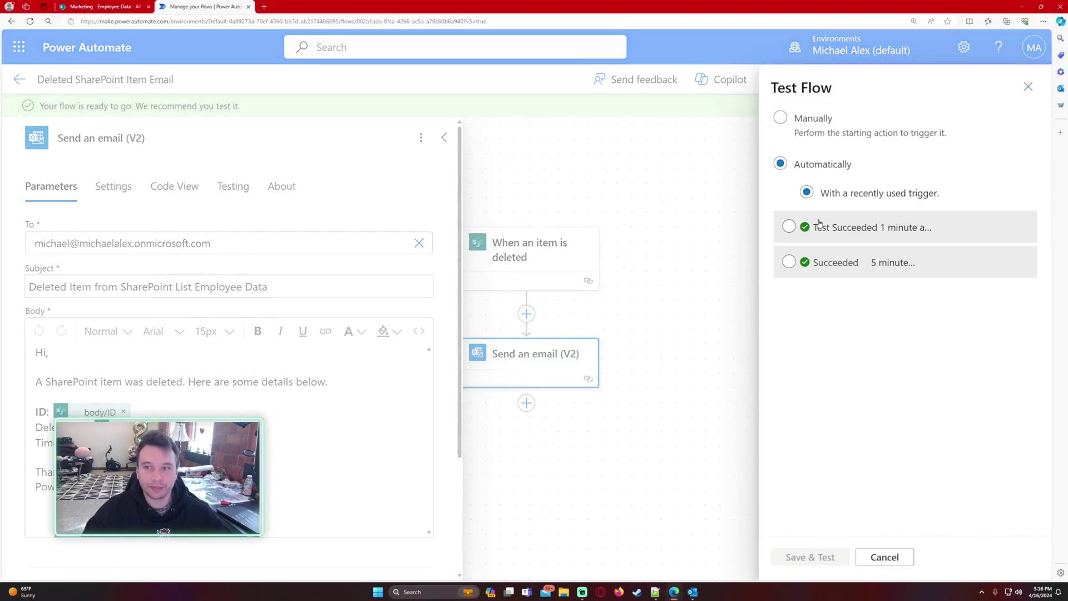
pyautogui.click(788, 227)
# - Run Save & Test, then highlight Time Deleted 2024-04-16_05_06 in the new 5:17 PM email
pyautogui.click(807, 557)
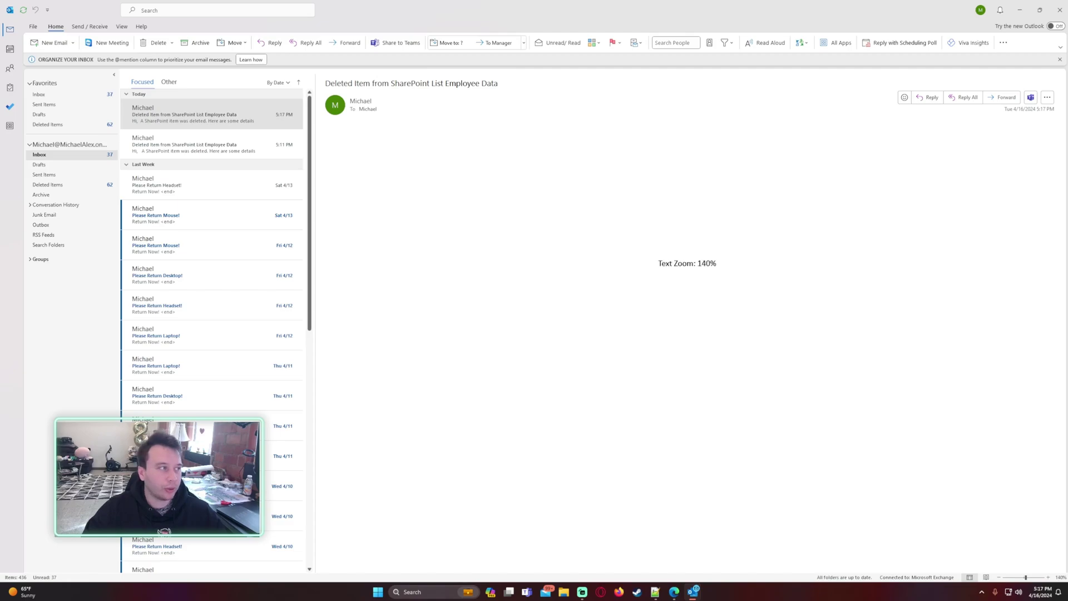
pyautogui.scroll(1, 687, 262)
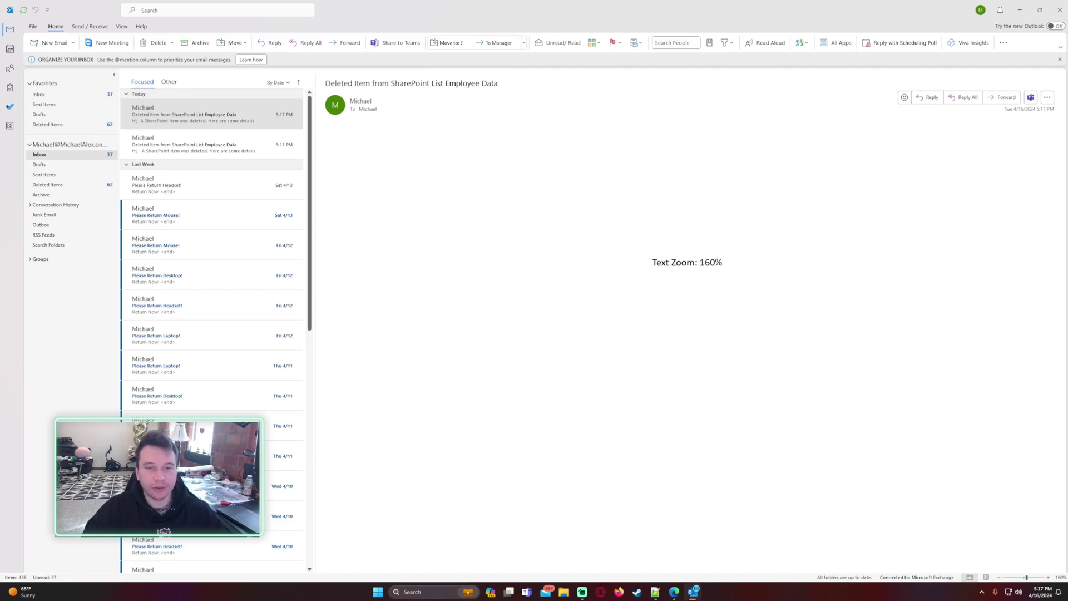
pyautogui.moveTo(323, 286); pyautogui.dragTo(475, 292)
pyautogui.click(415, 292)
pyautogui.click(475, 292)
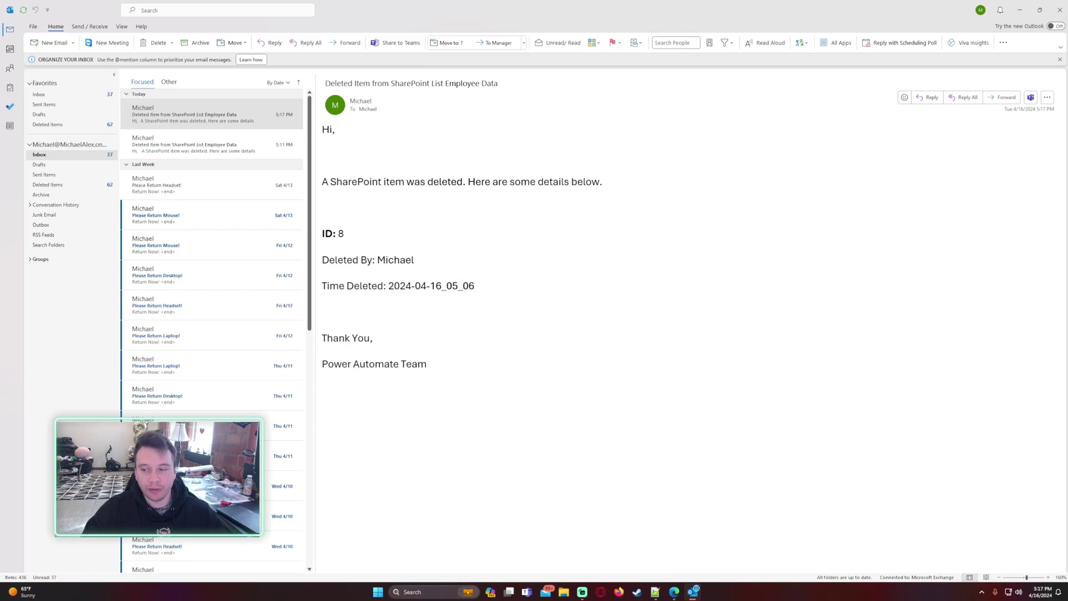